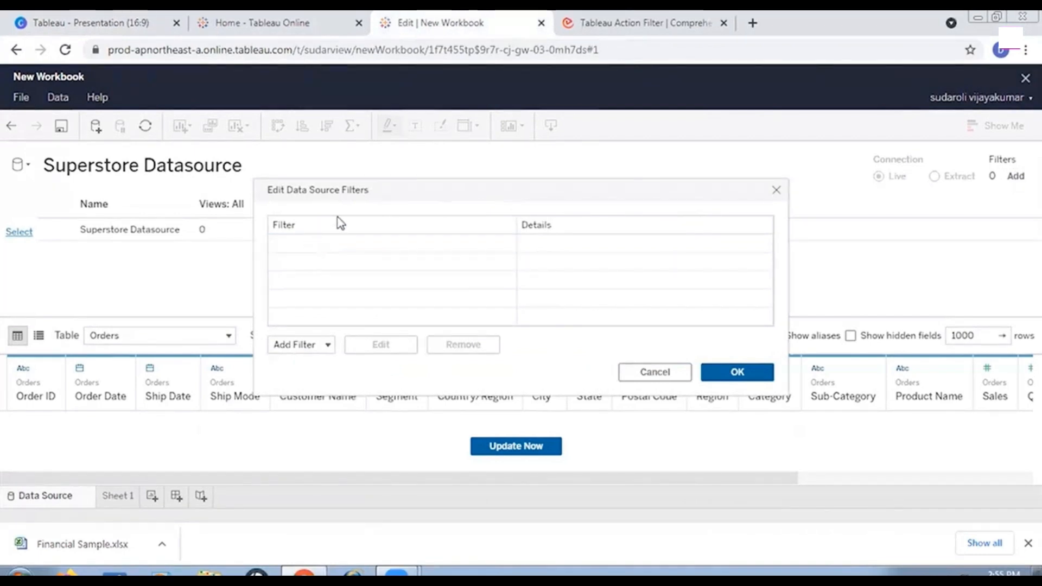
Step: Close the data source filters dialog and load the preview rows of the Orders table
left_click(777, 190)
left_click(513, 448)
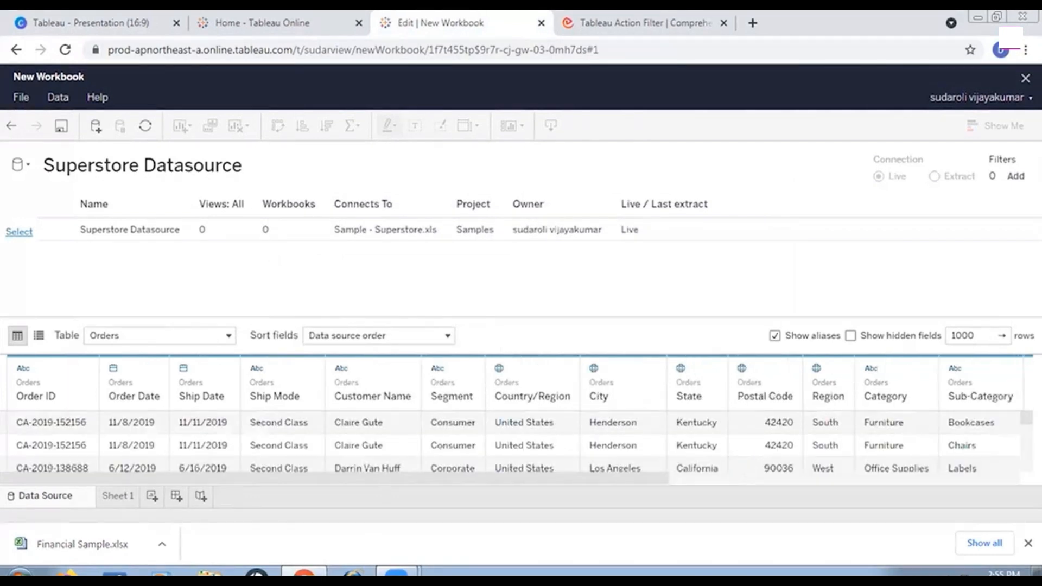
Step: Examine the value-selection options for an Order ID data source filter, leaving without adding the filter
left_click(1009, 176)
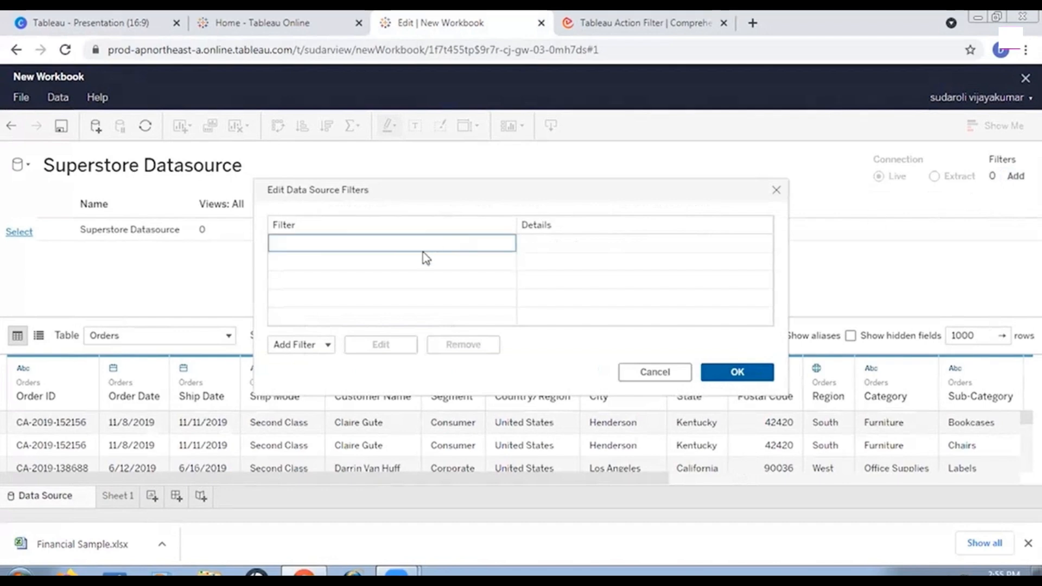
left_click(325, 344)
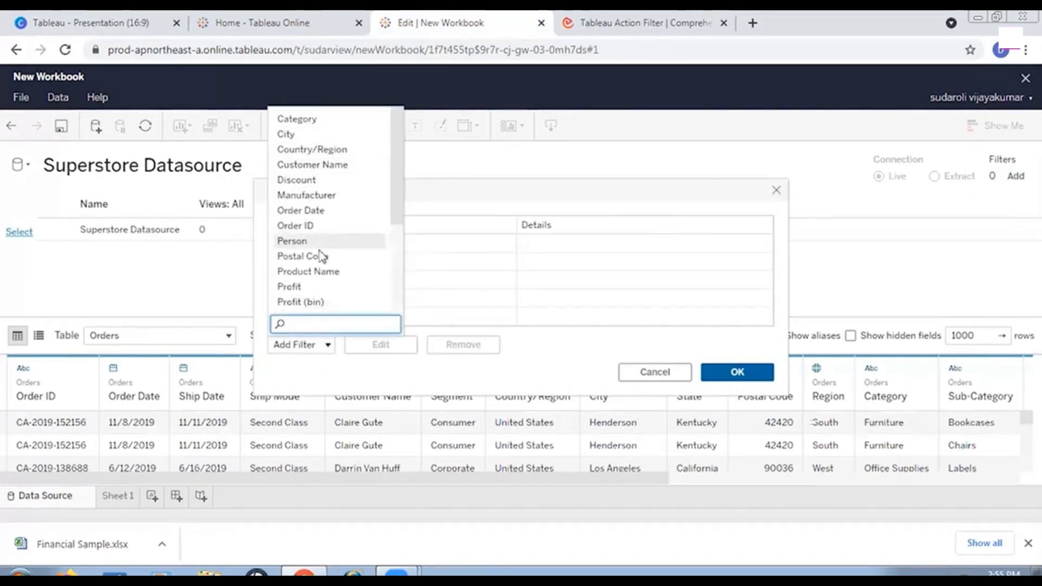
left_click(325, 226)
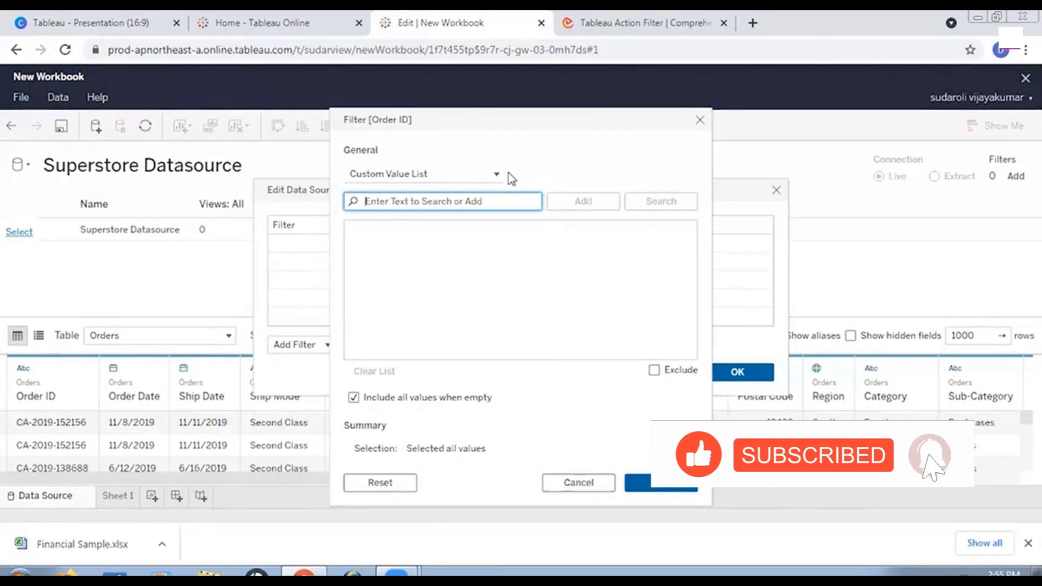
left_click(495, 176)
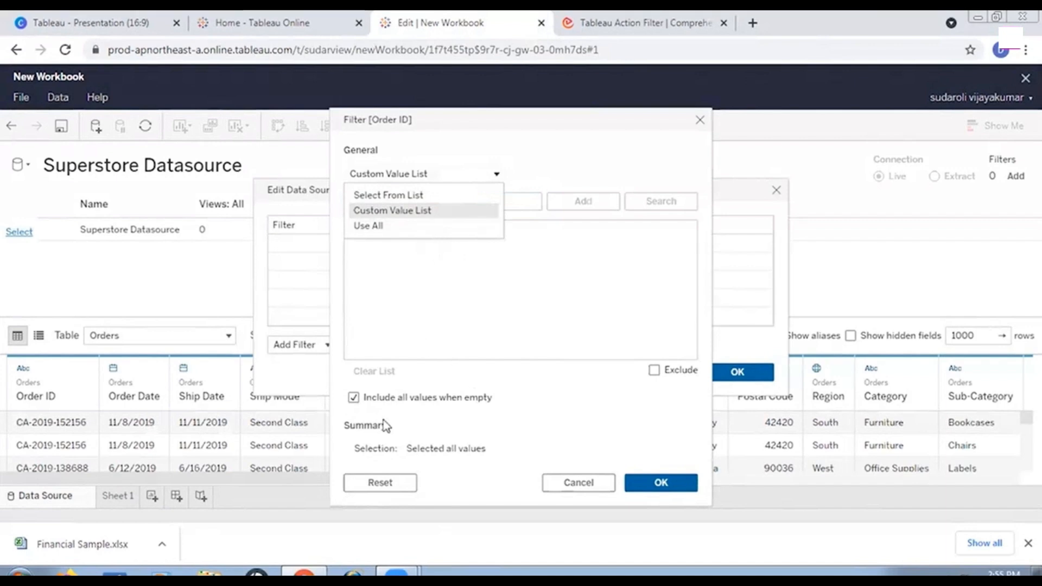
left_click(487, 247)
left_click(496, 200)
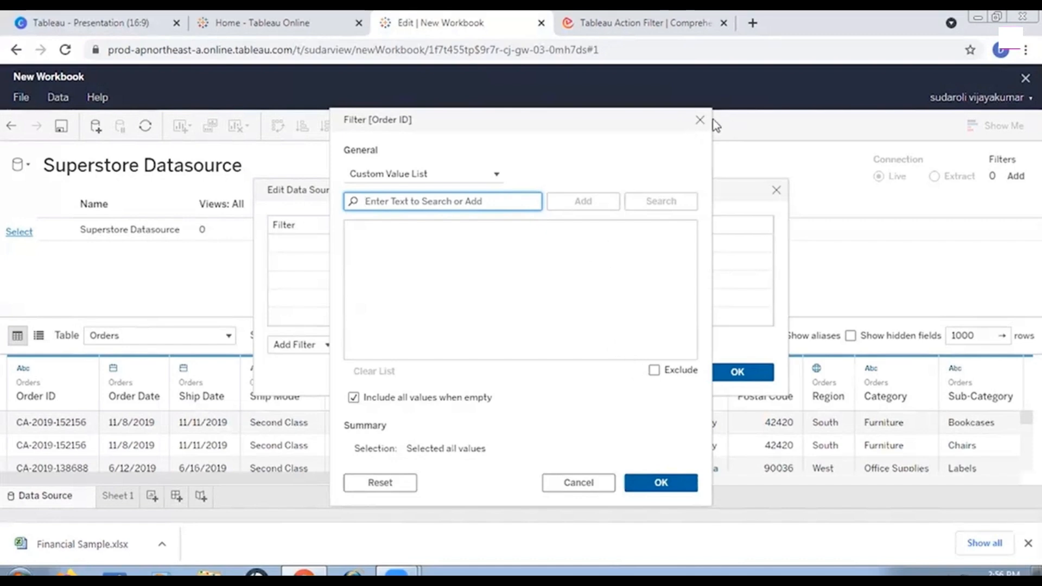
left_click(700, 120)
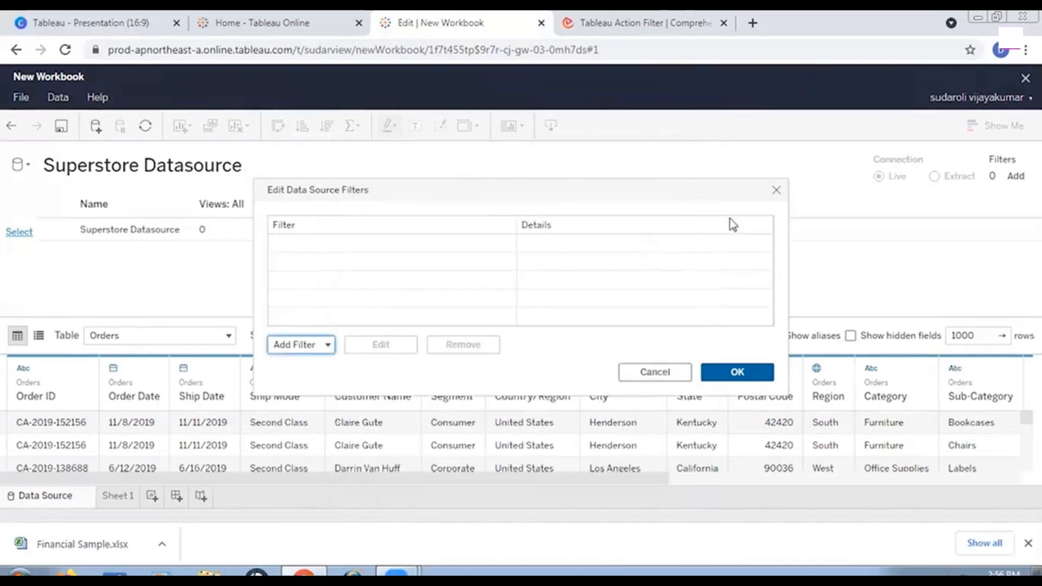
left_click(778, 191)
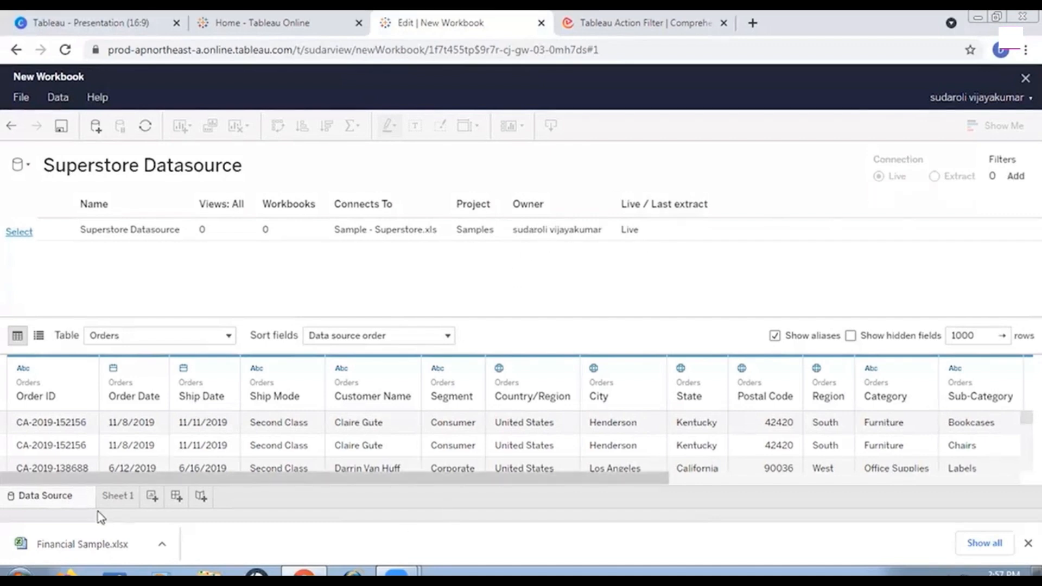
Step: On Sheet 1, add a Customer Name filter that keeps only the first listed customer
left_click(112, 497)
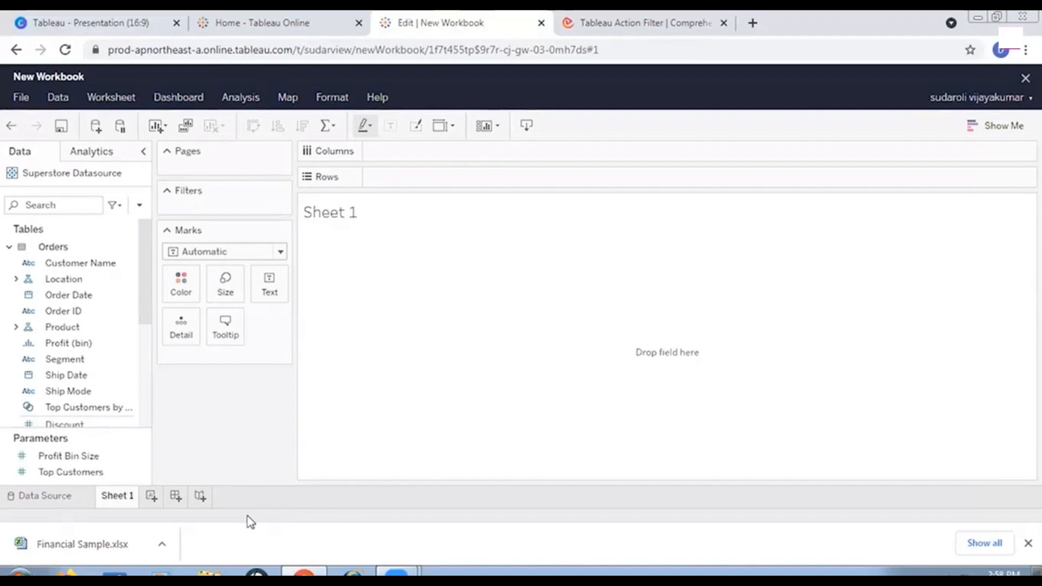
left_click(50, 312)
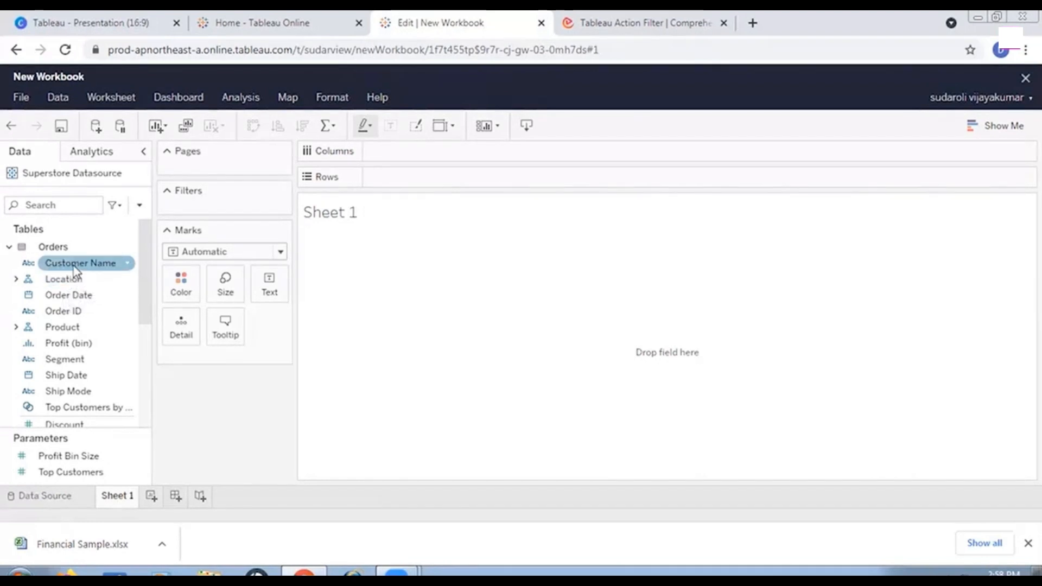
left_click_drag(74, 267, 223, 210)
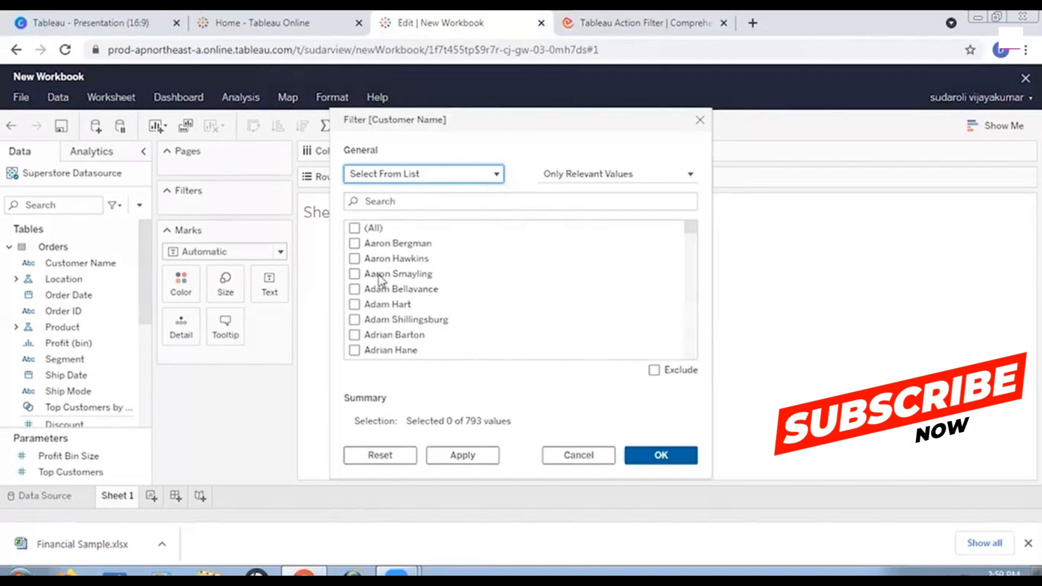
left_click(355, 244)
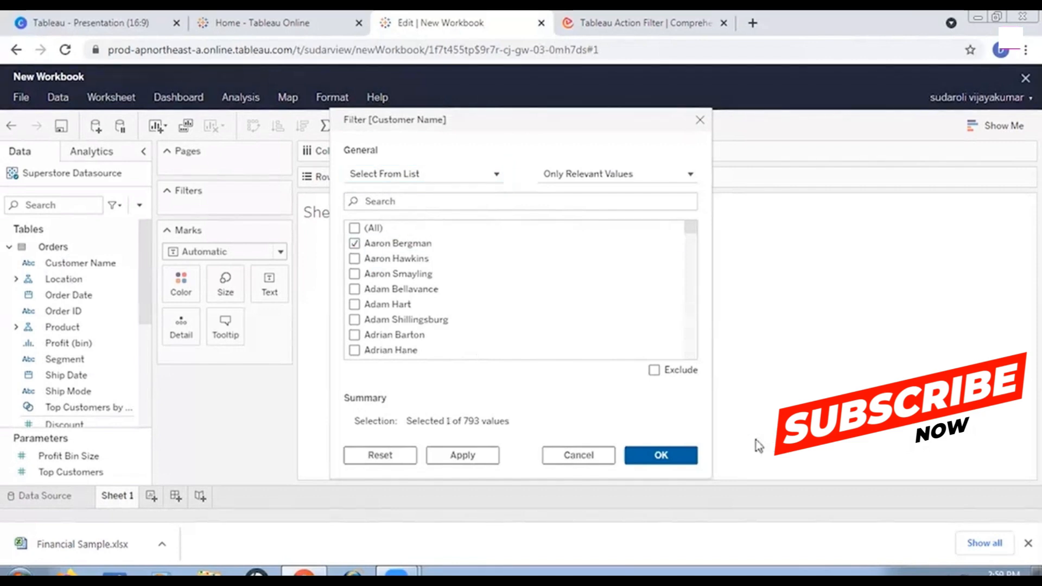
left_click(476, 455)
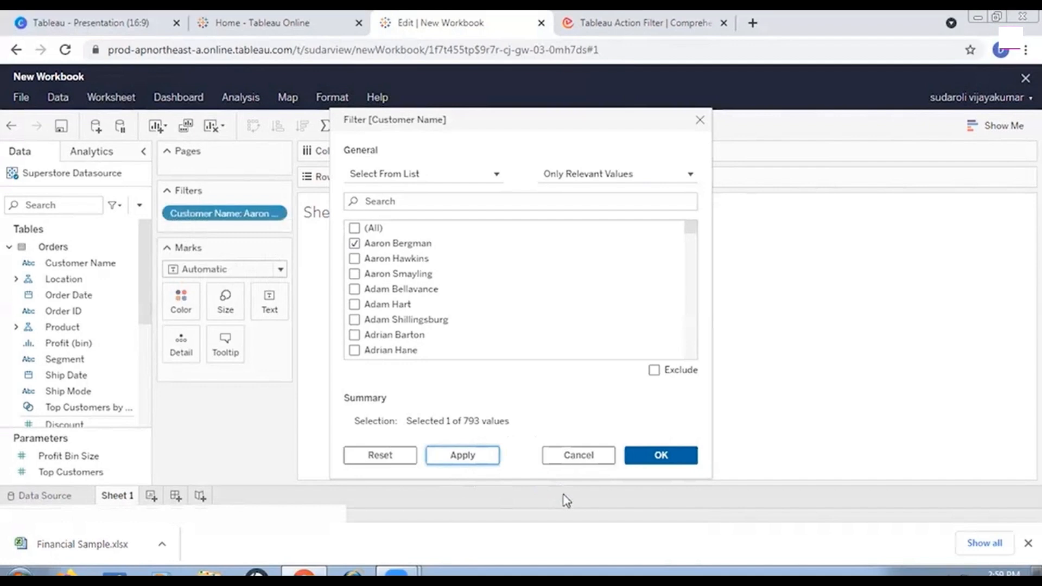
left_click(664, 461)
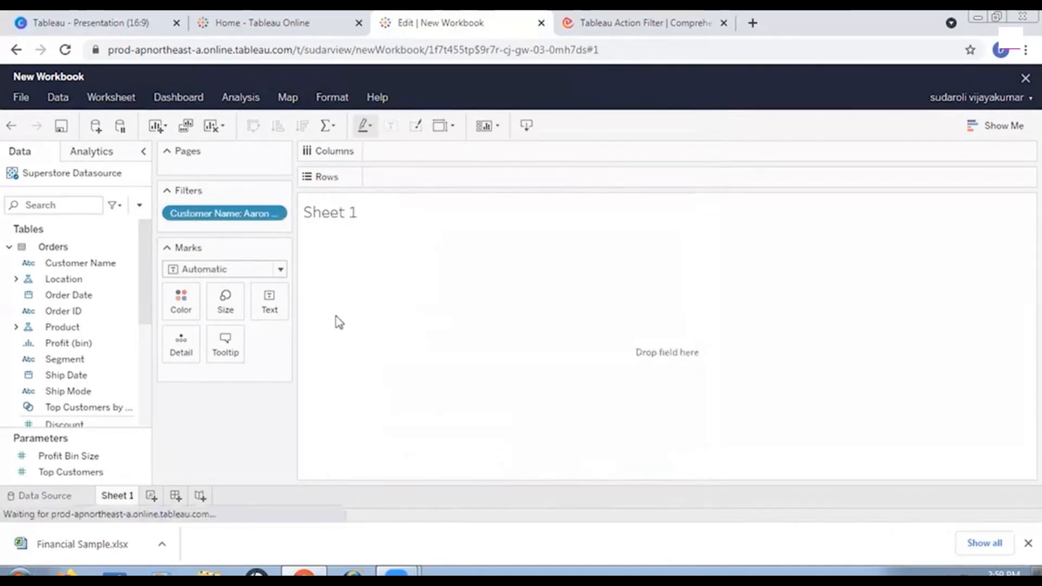
Step: Move Customer Name from the filters to the columns, and add a new Customer Name filter keeping only the first two listed customers
left_click_drag(244, 217, 421, 147)
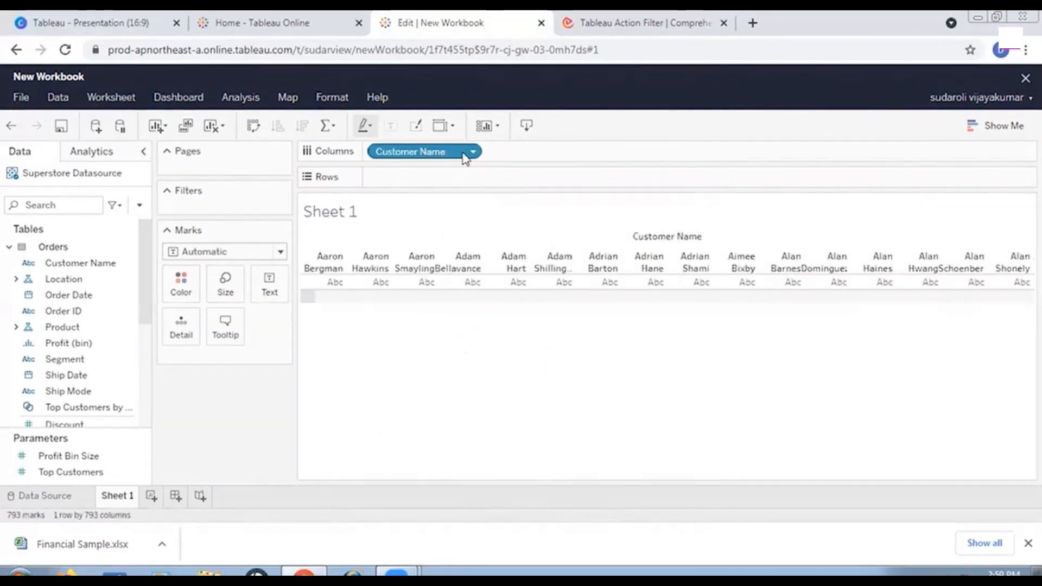
left_click_drag(72, 268, 218, 208)
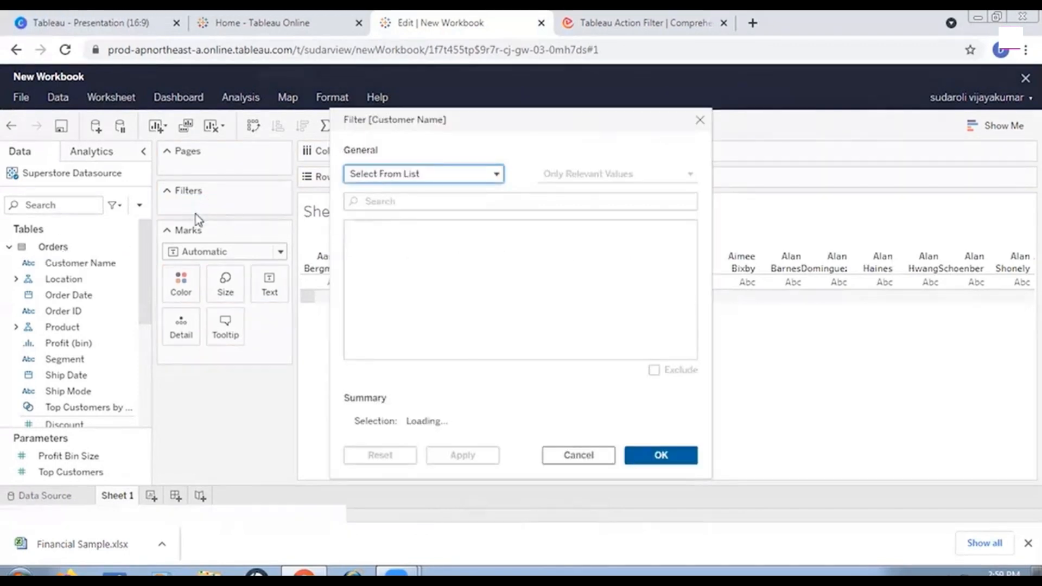
left_click(354, 229)
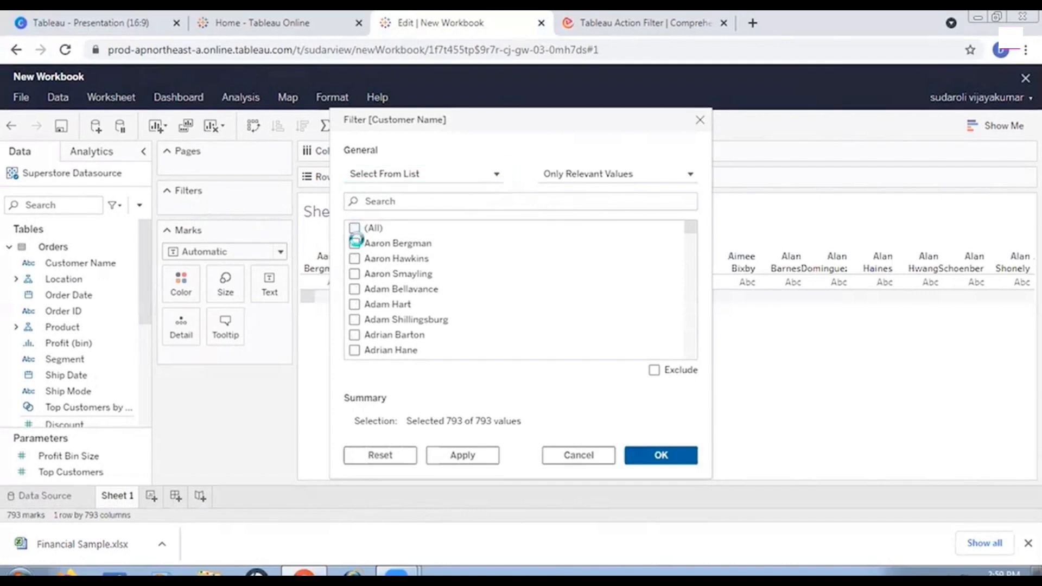
left_click(354, 243)
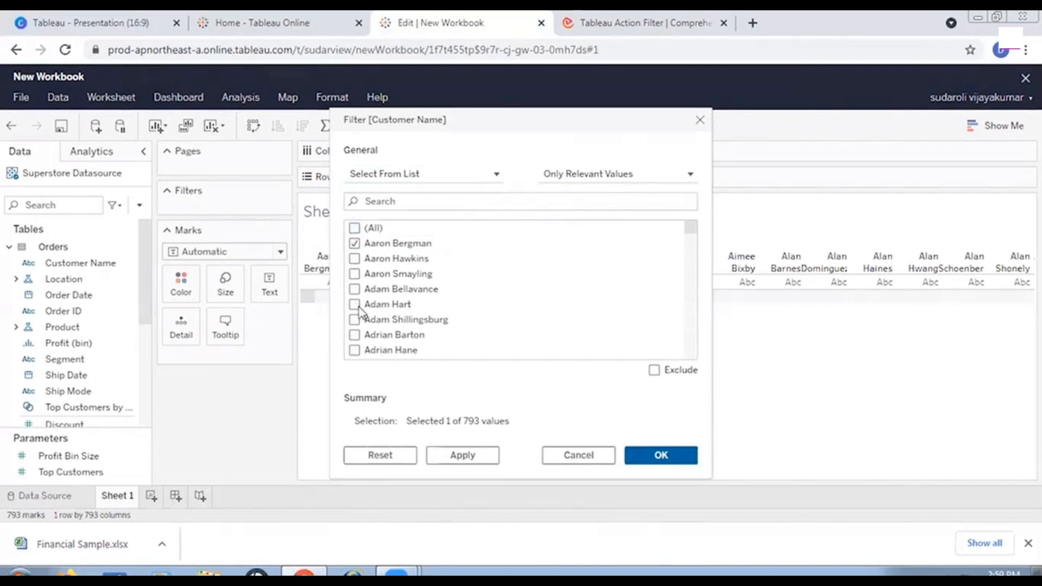
left_click(355, 259)
left_click(663, 456)
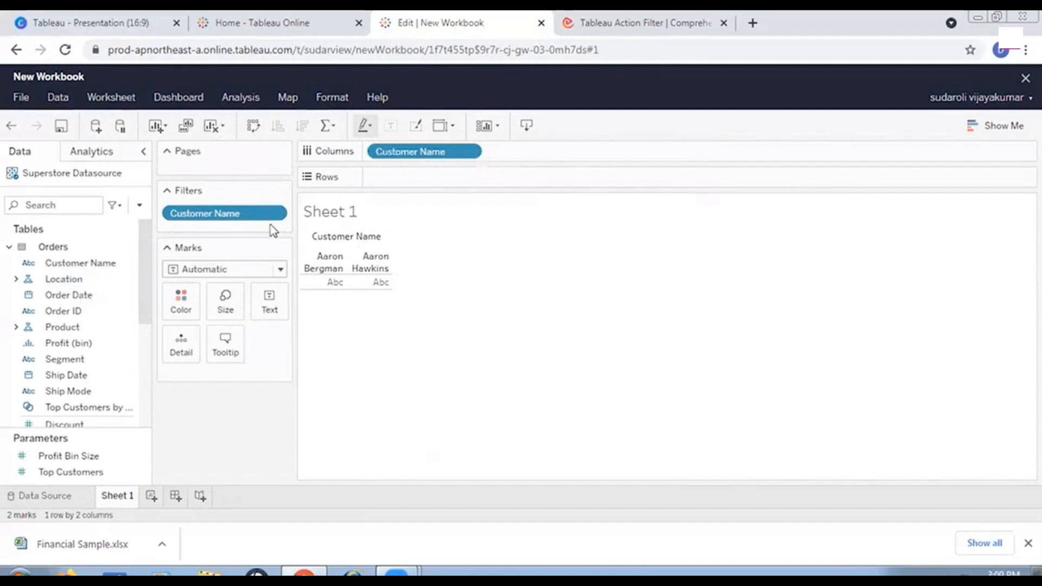
Step: Replace the Customer Name filter with one that excludes only the second listed customer
left_click(277, 213)
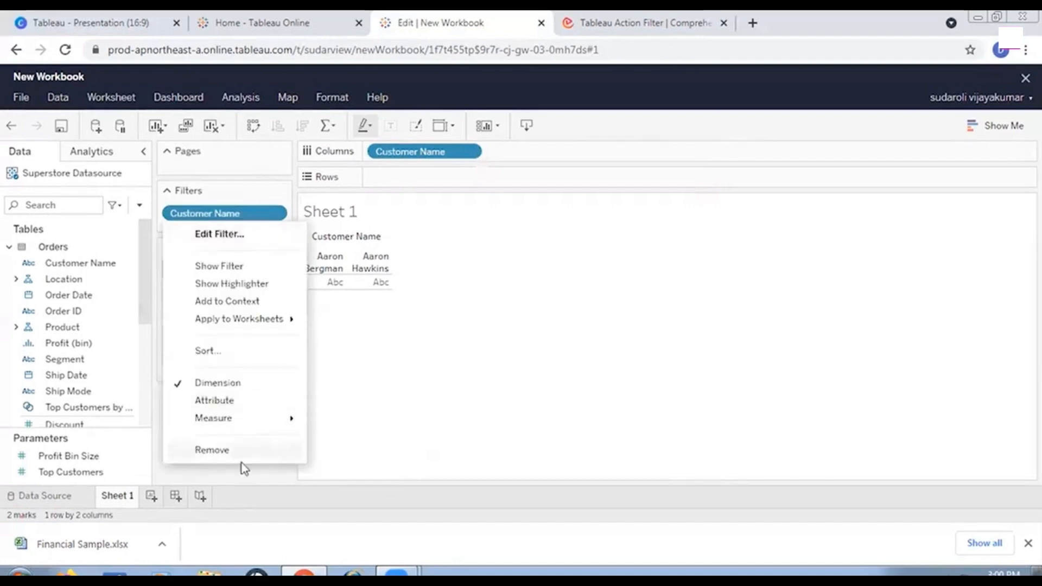
left_click(212, 450)
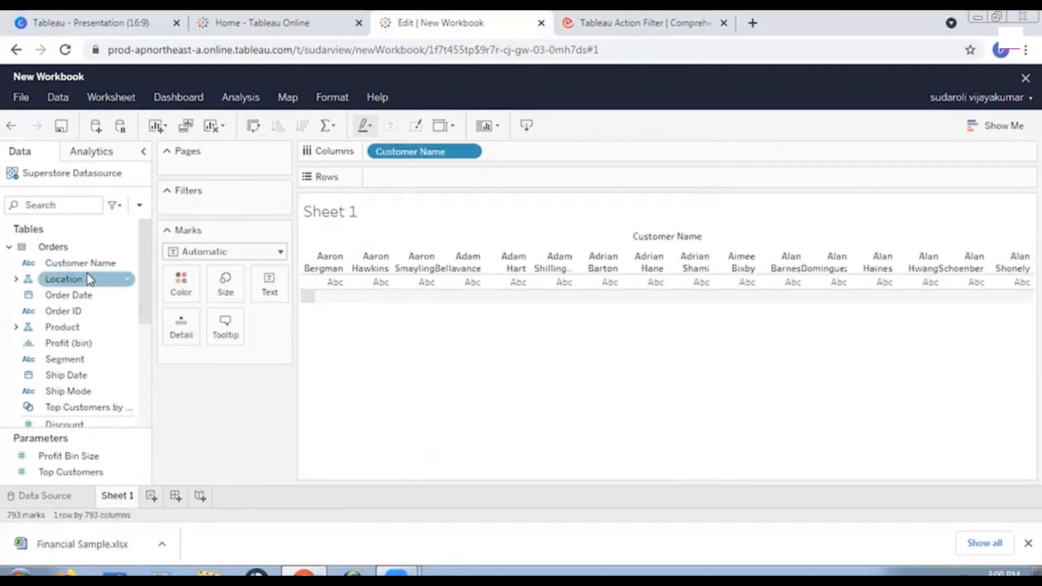
left_click_drag(88, 266, 217, 211)
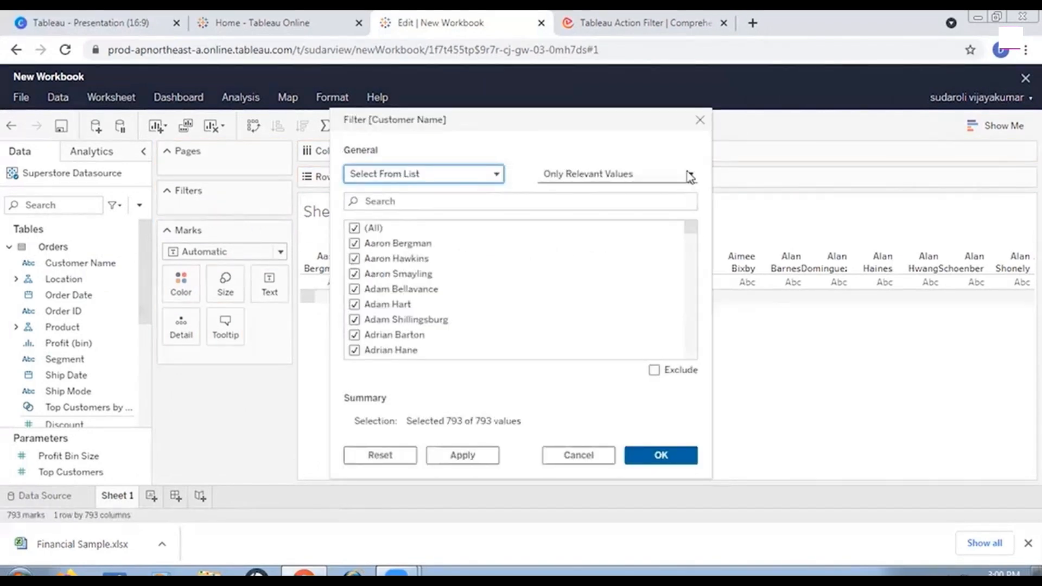
left_click(690, 175)
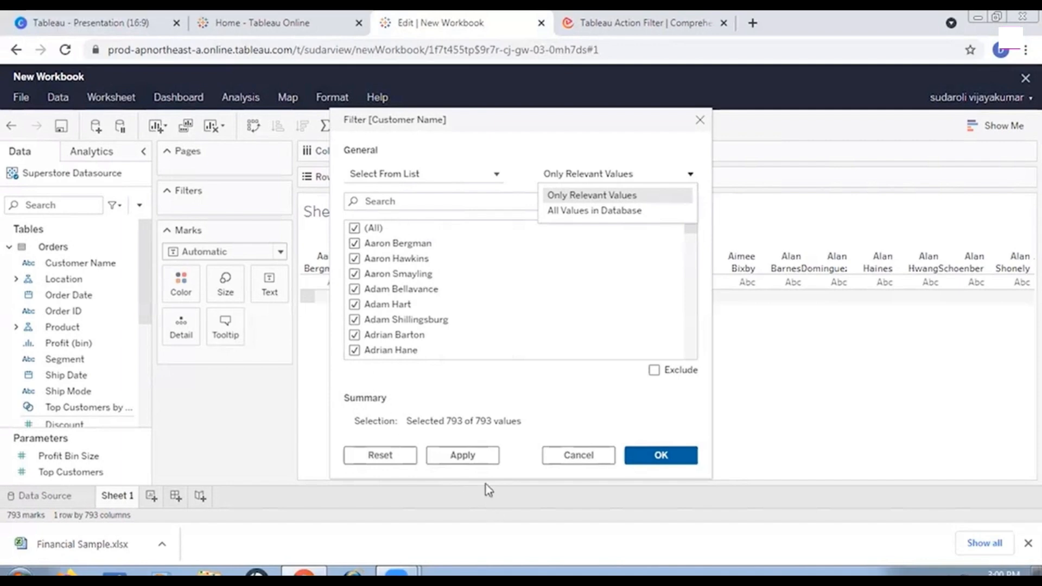
left_click(466, 456)
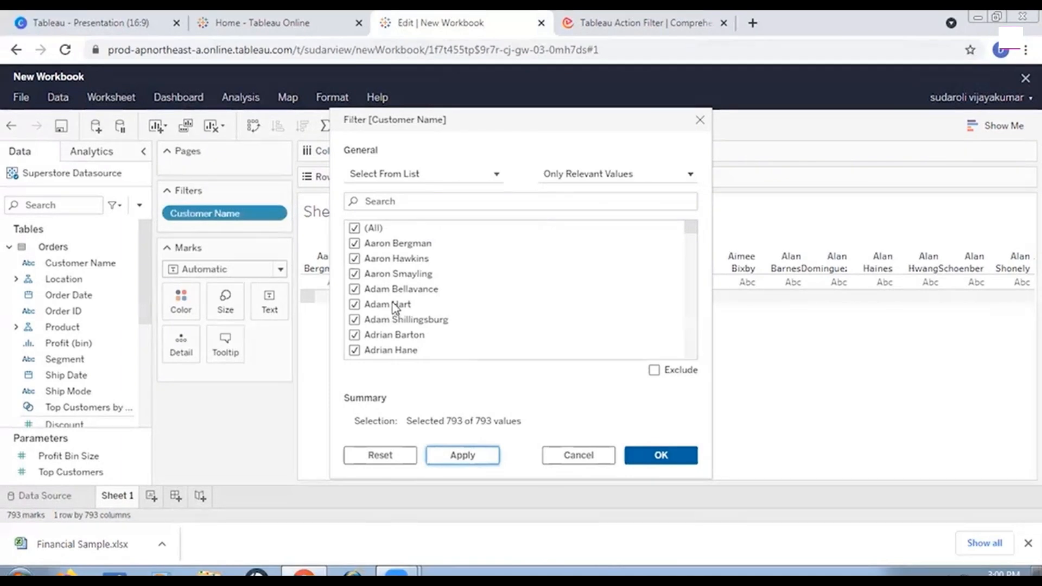
left_click(354, 228)
left_click(354, 258)
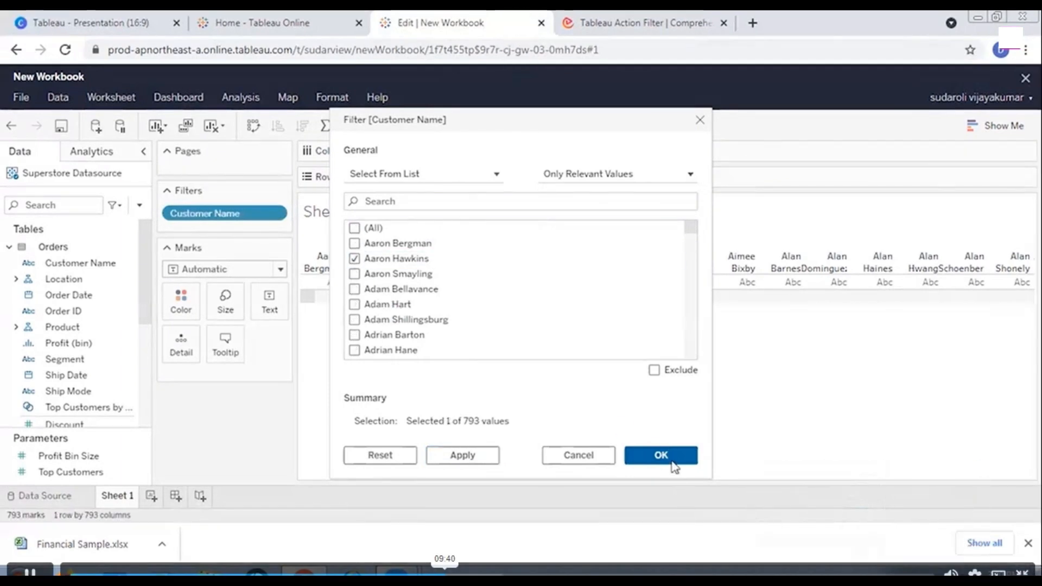
left_click(654, 370)
left_click(660, 456)
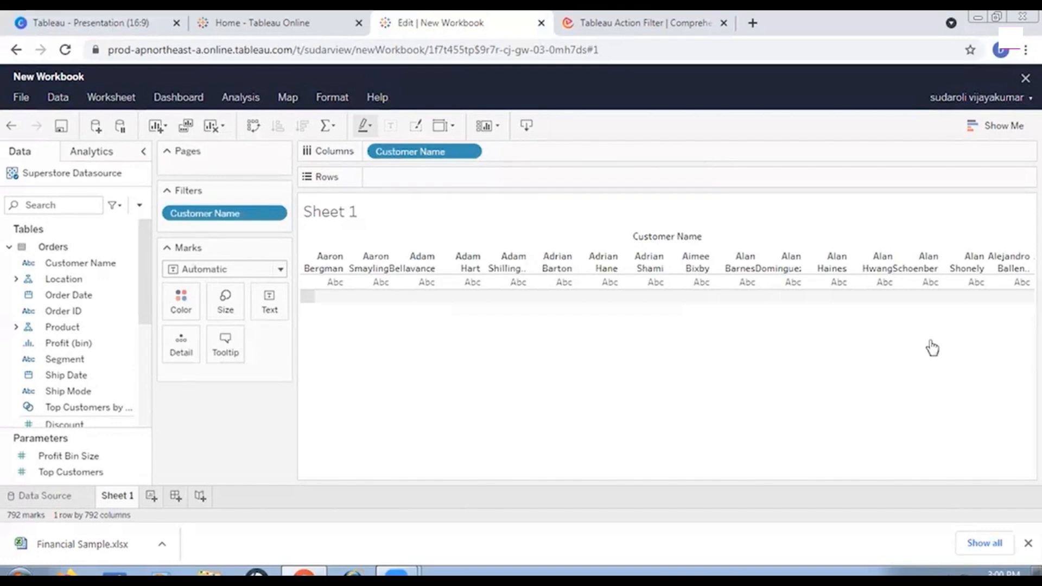
Step: Remove the Customer Name filter and set up a Sales filter based on the Median aggregation
left_click(280, 215)
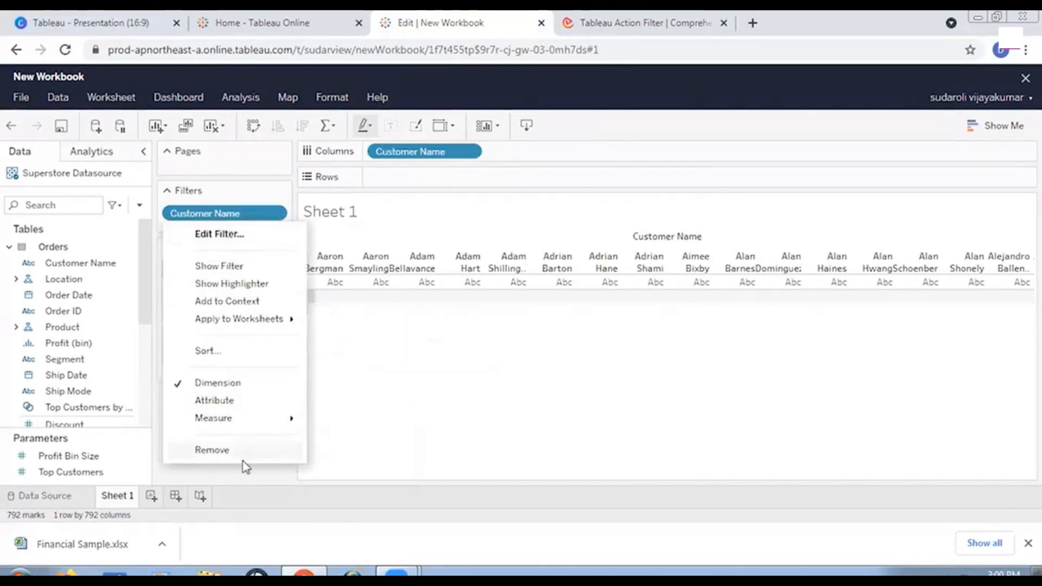
left_click(234, 449)
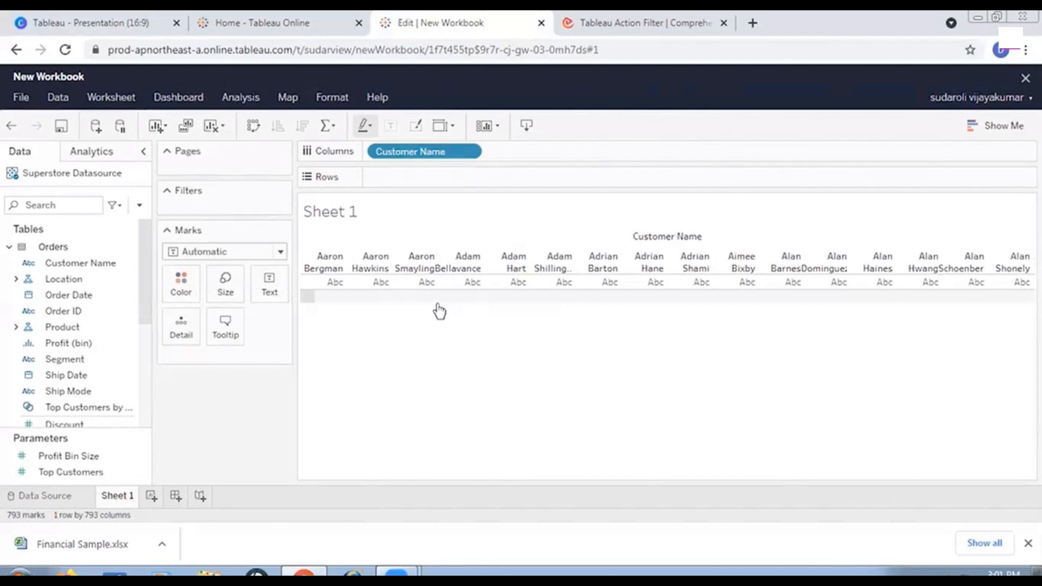
scroll(128, 347, "down", 3)
left_click(30, 271)
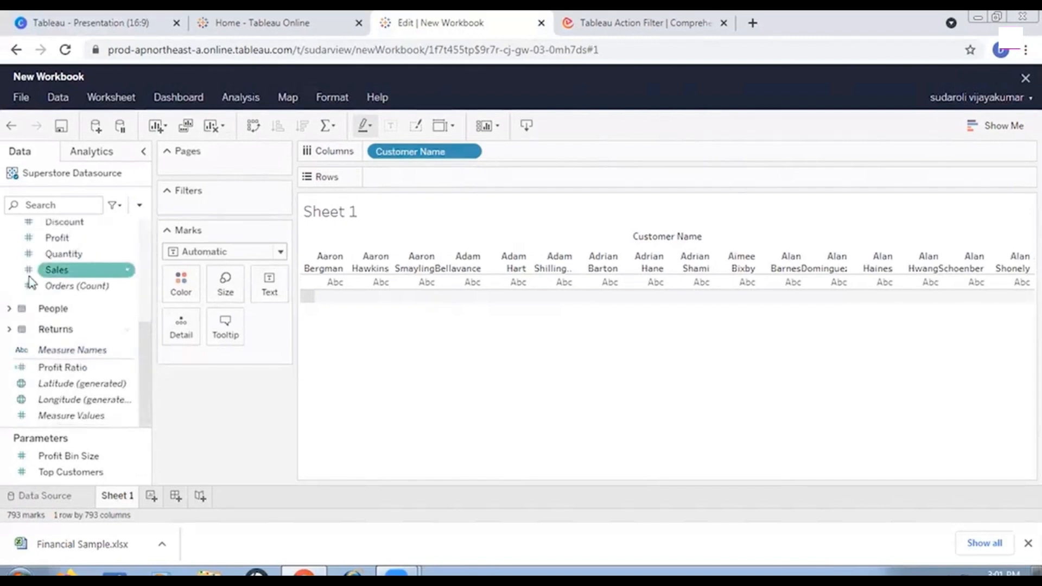
scroll(30, 279, "up", 3)
left_click_drag(60, 347, 221, 206)
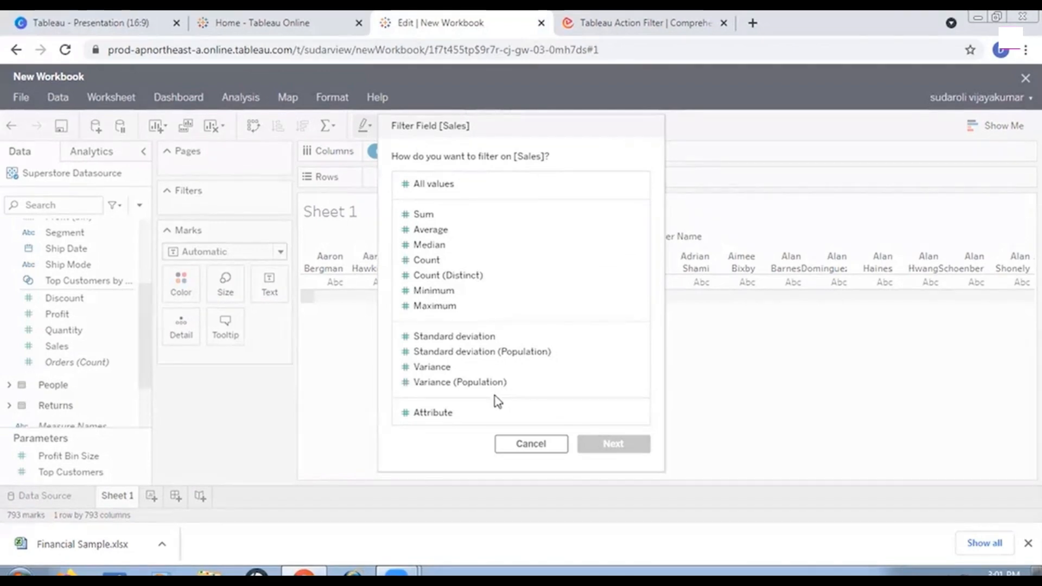
left_click(427, 247)
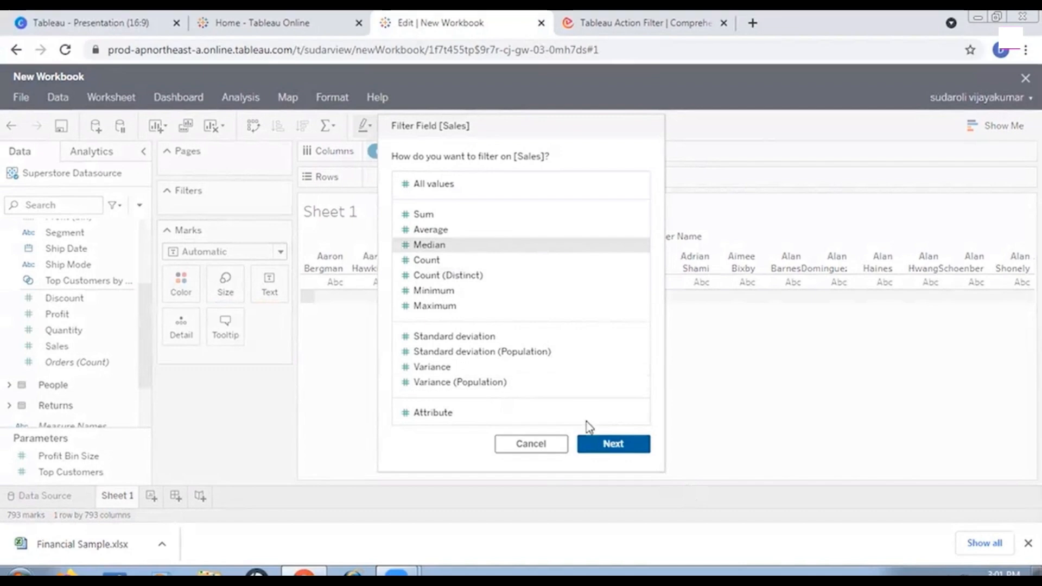
left_click(628, 449)
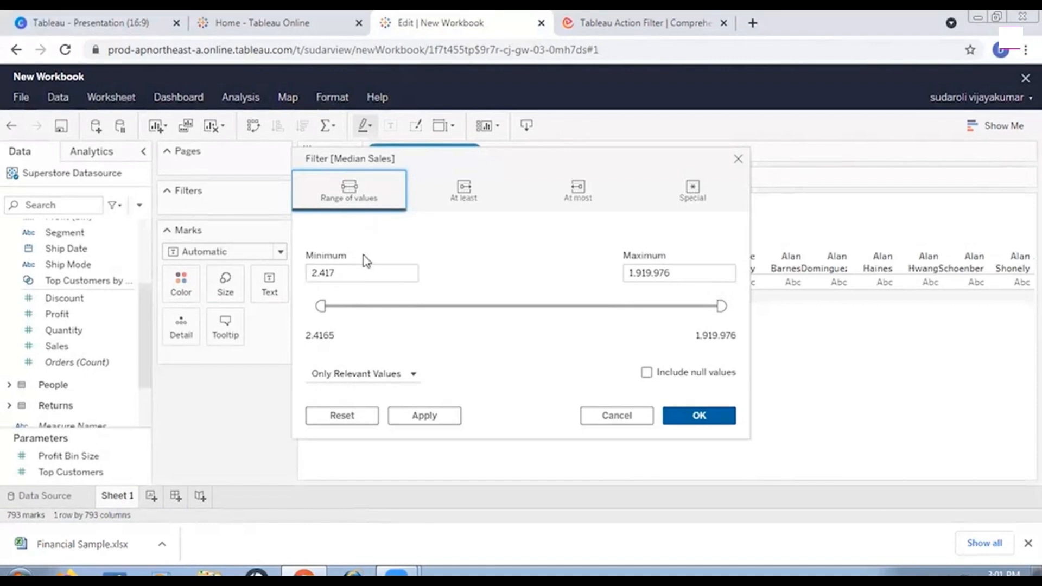
Step: Examine the At least, At most and Special options of the median Sales filter
left_click(462, 199)
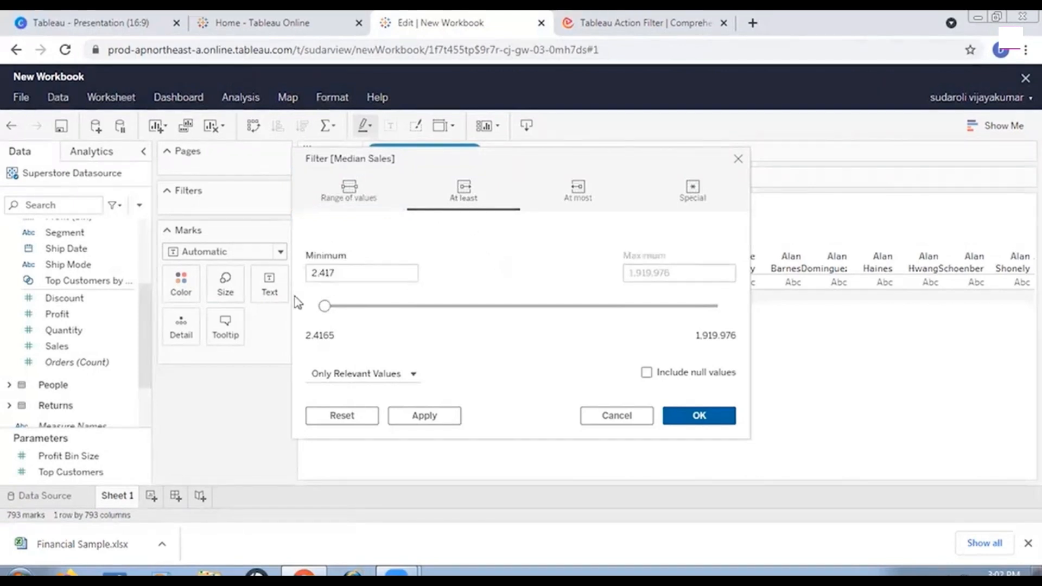
left_click(589, 193)
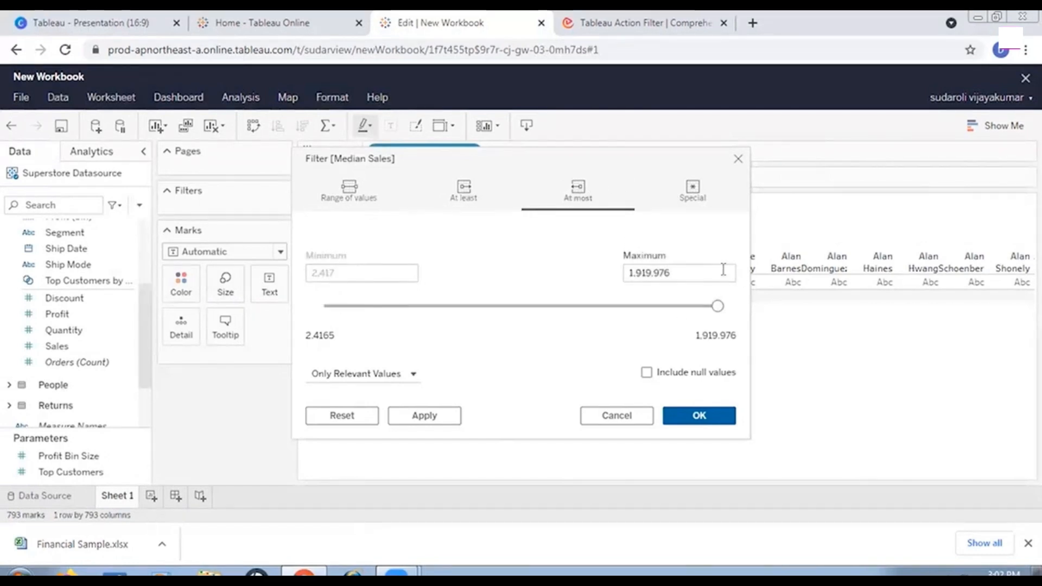
left_click(693, 190)
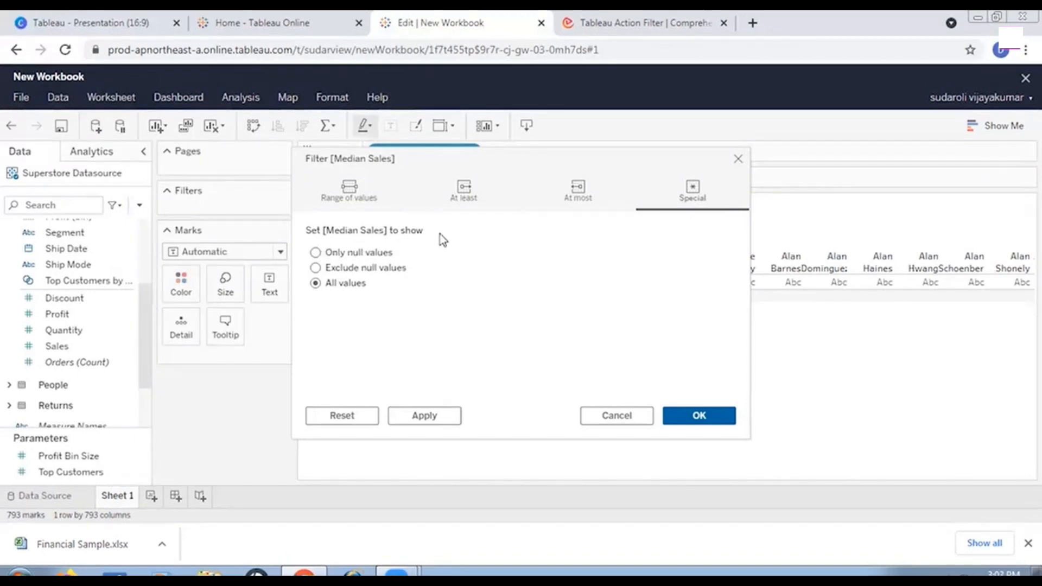
Step: Apply the median Sales filter as a range of values covering the full minimum to maximum span
left_click(350, 196)
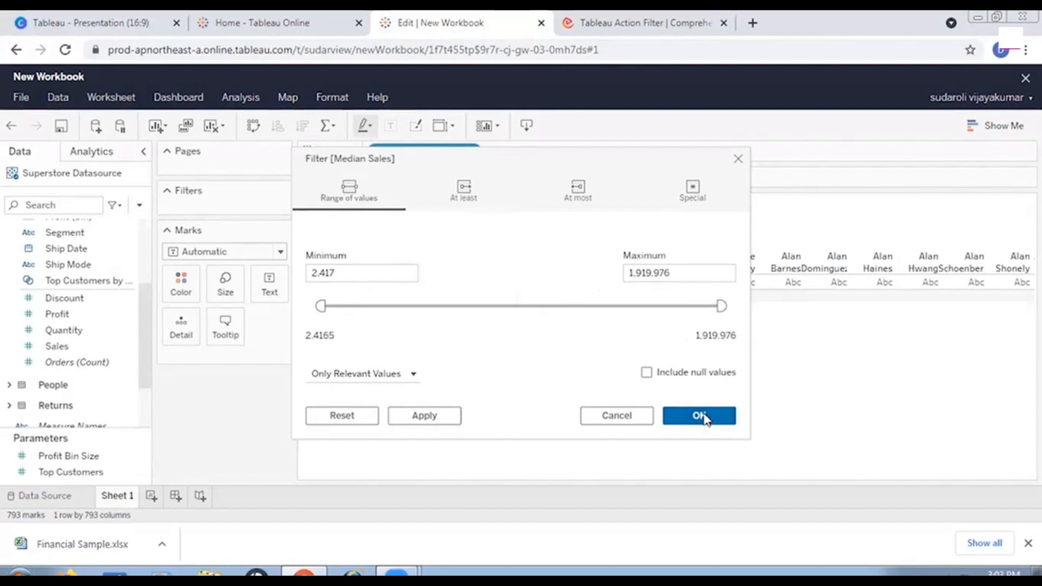
left_click(424, 418)
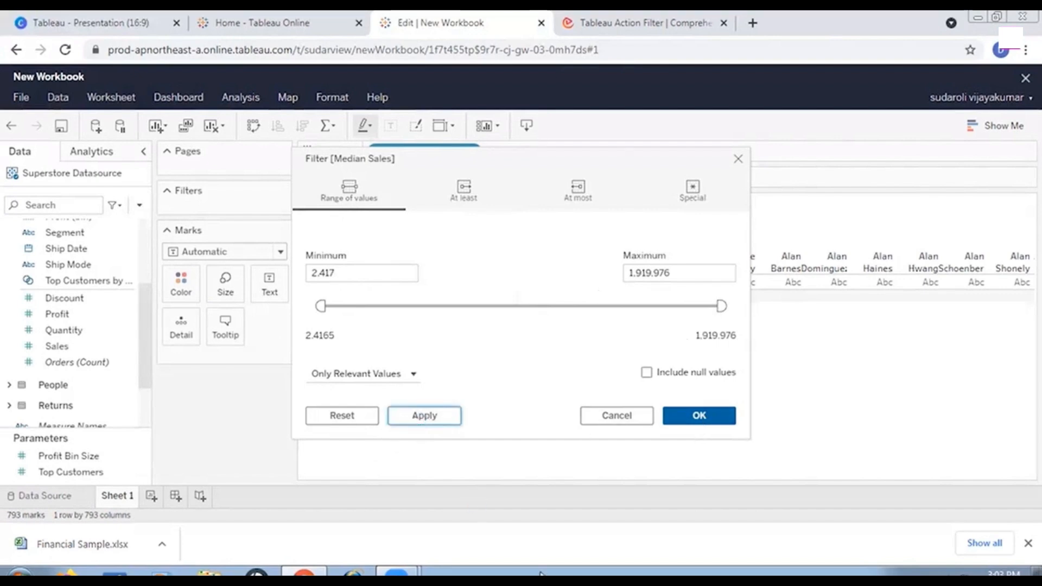
left_click(730, 420)
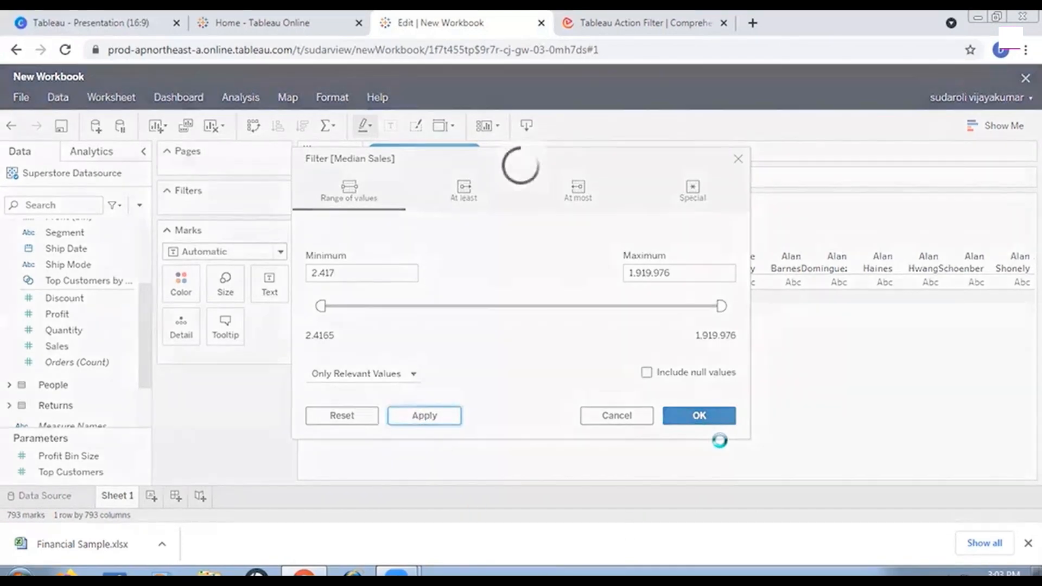
left_click(701, 419)
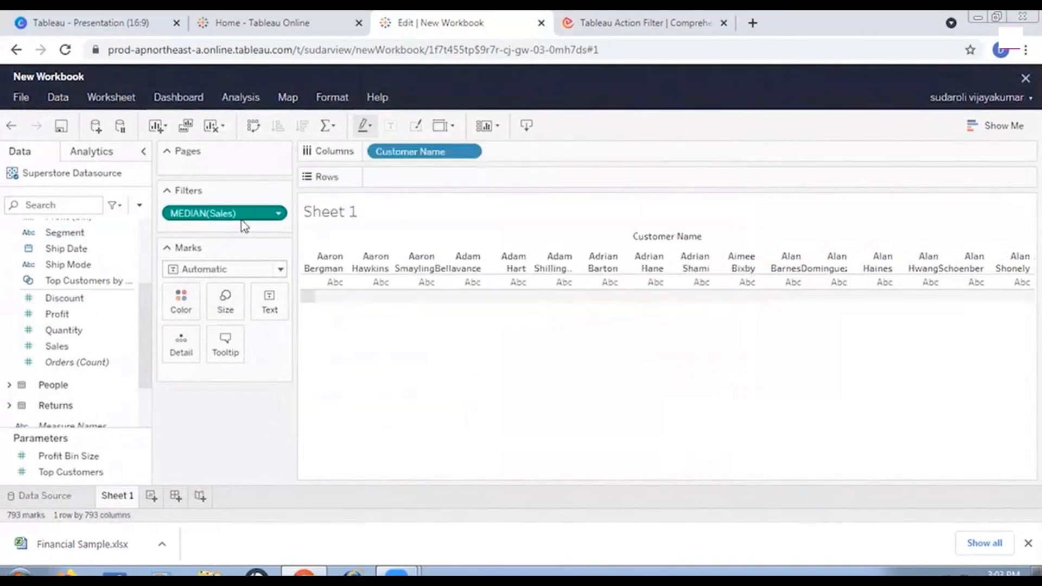
Step: Add Sales as a sum to the rows, against Customer Name in the columns
left_click(471, 152)
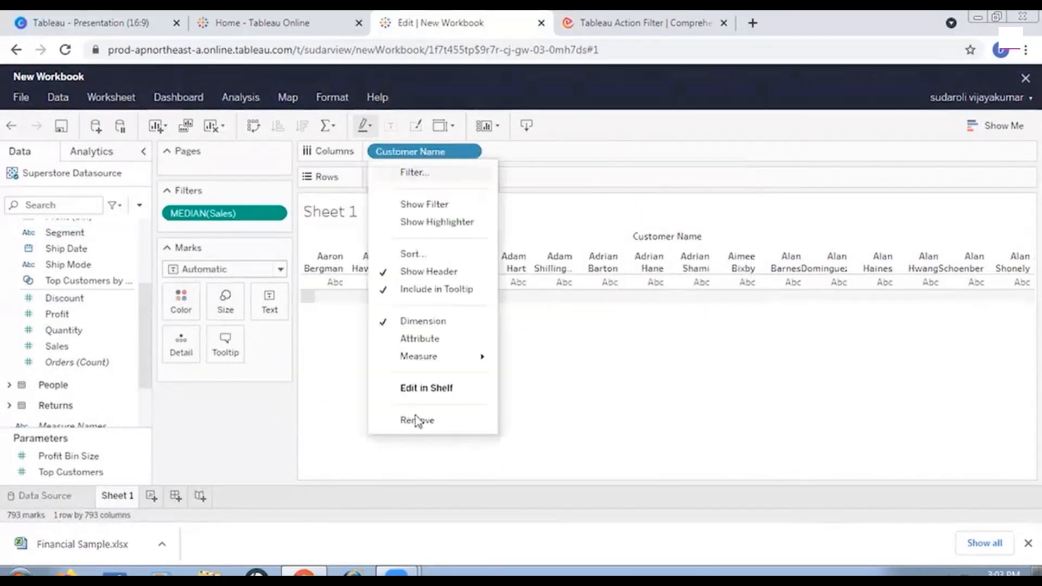
left_click(683, 394)
scroll(72, 333, "down", 2)
left_click_drag(57, 269, 433, 182)
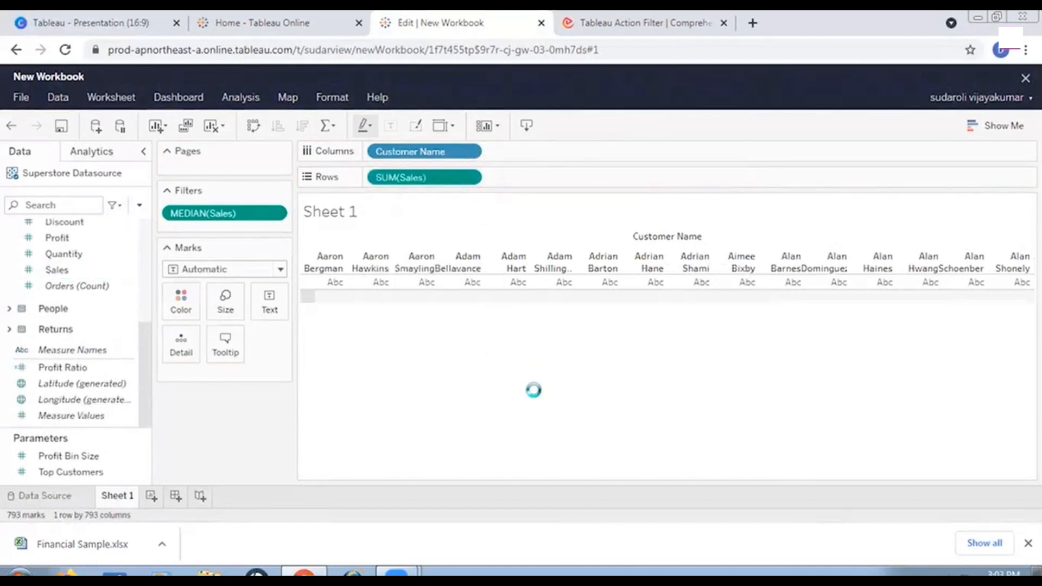
Step: Replace the median Sales filter with a new Sales filter based on Count (Distinct)
left_click(279, 215)
left_click(238, 465)
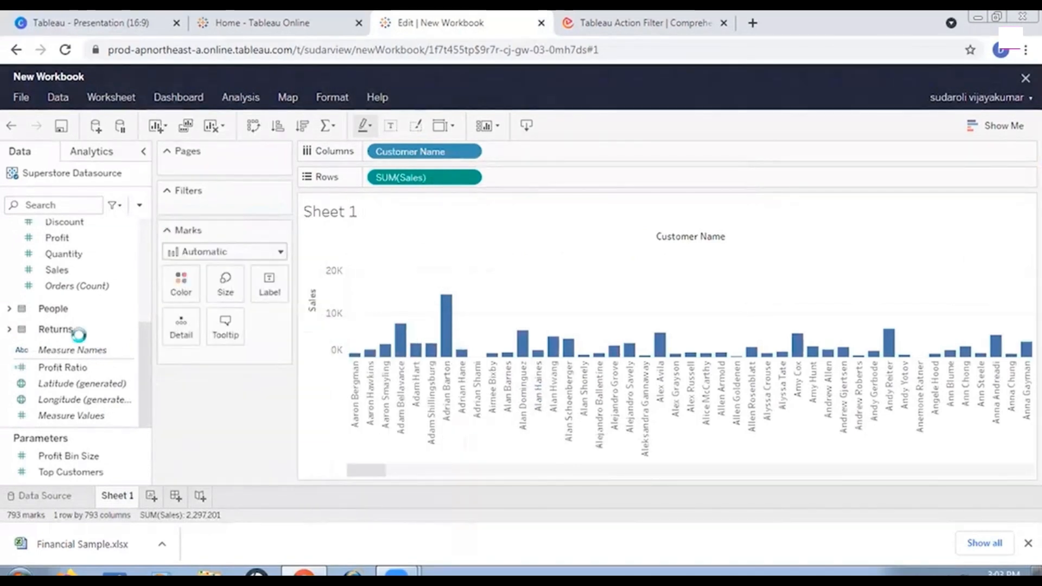
left_click_drag(57, 270, 222, 214)
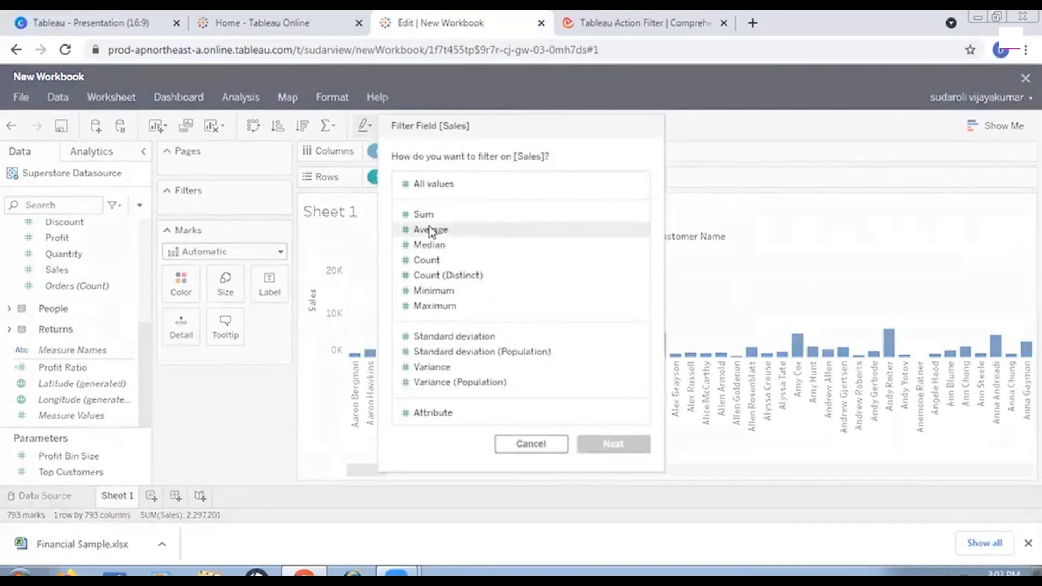
left_click(439, 275)
left_click(614, 444)
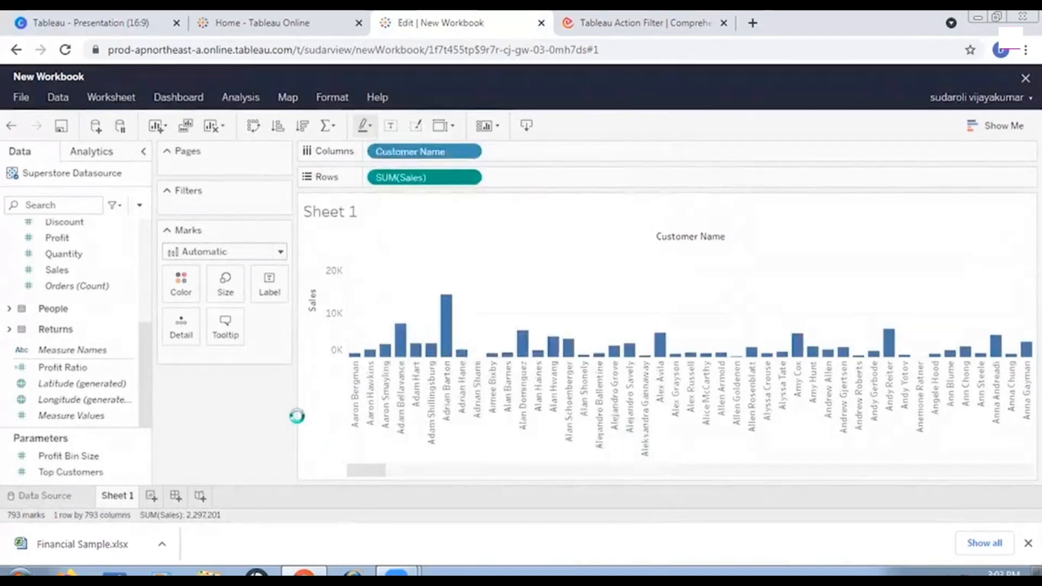
Step: Apply the distinct count of Sales filter as At least with minimum 1, keeping Only Relevant Values
left_click(444, 189)
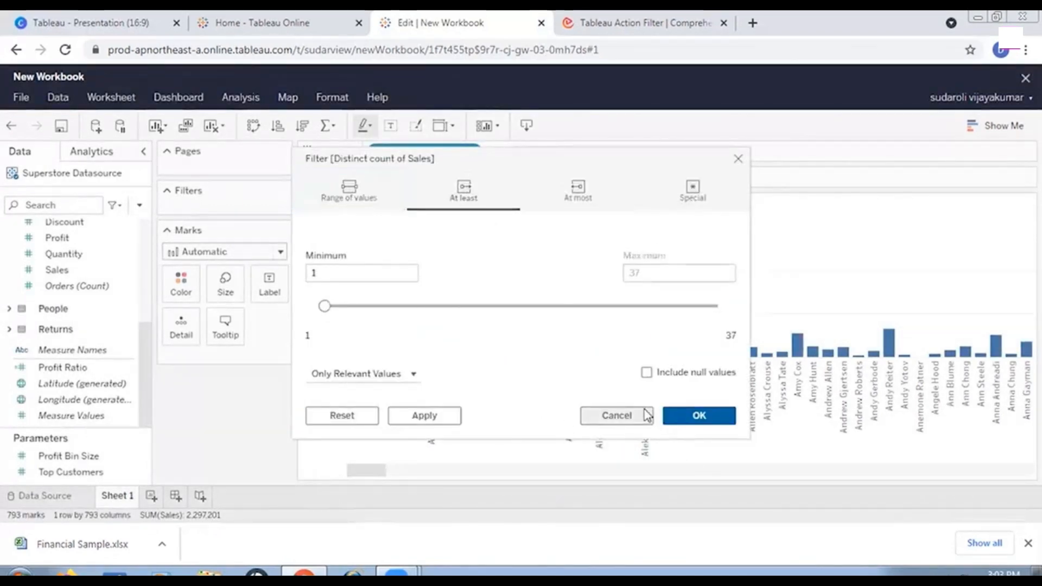
left_click(414, 374)
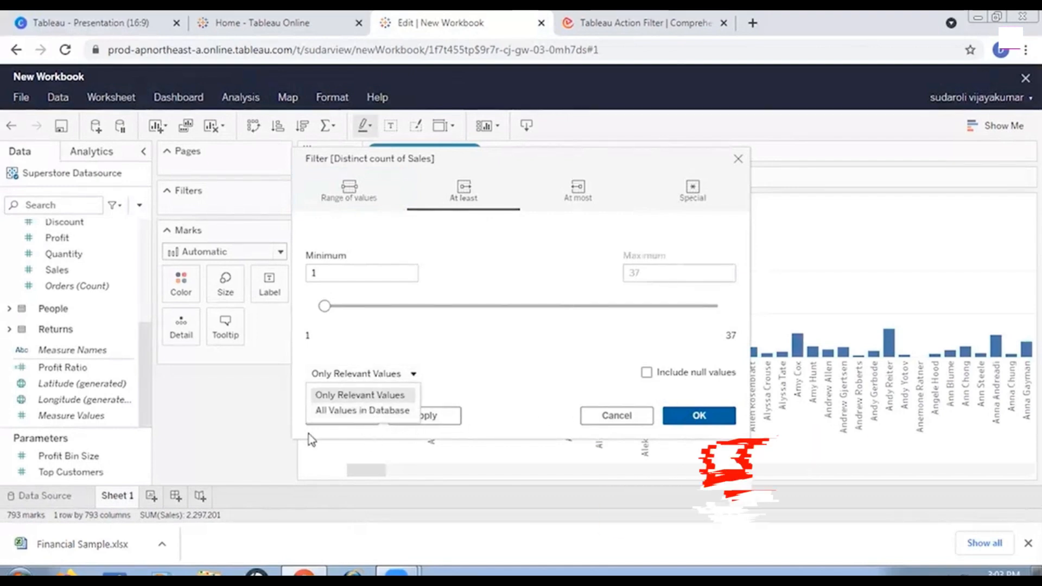
left_click(511, 373)
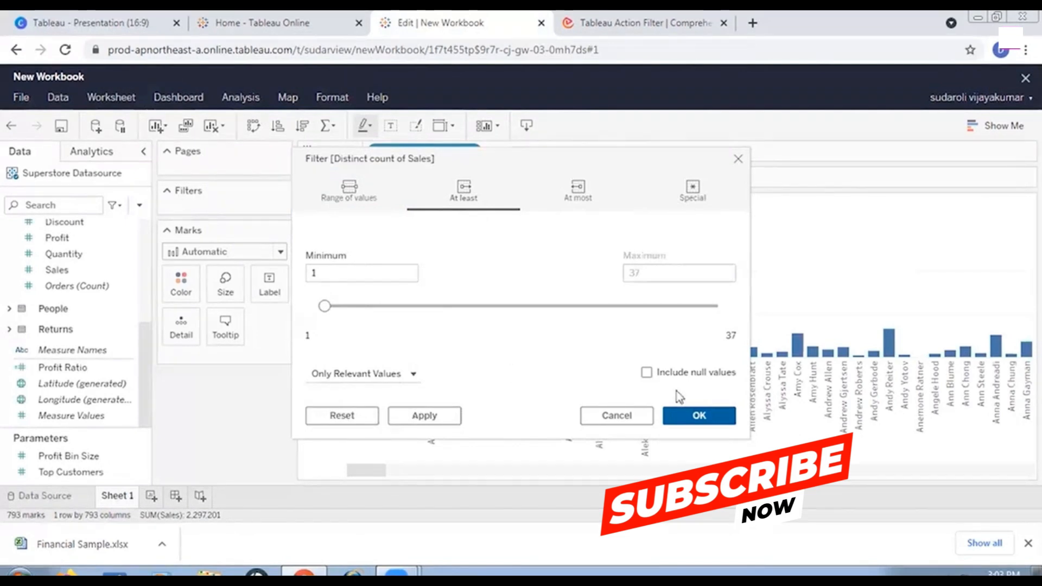
left_click(431, 416)
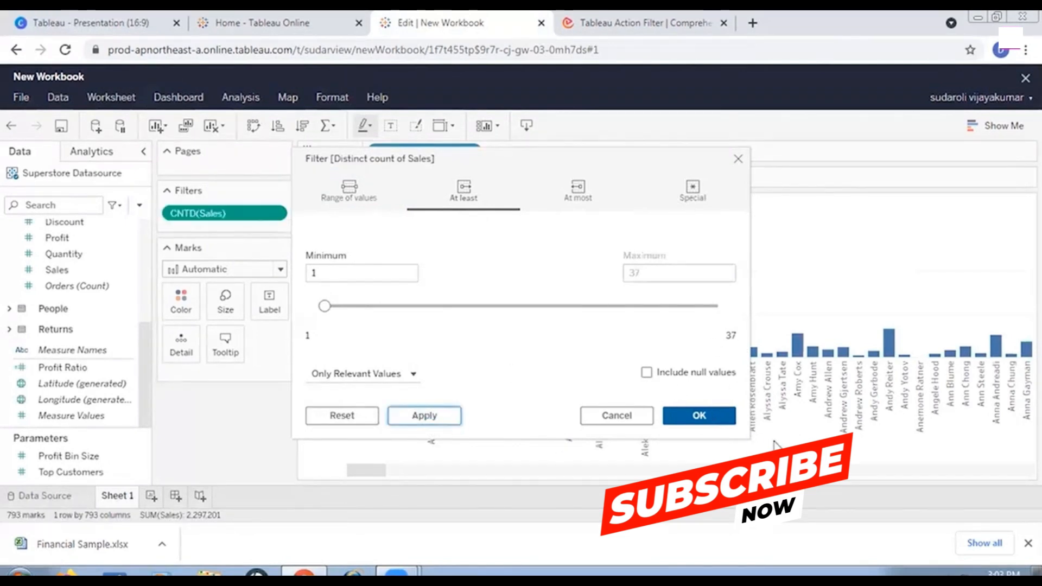
left_click(725, 417)
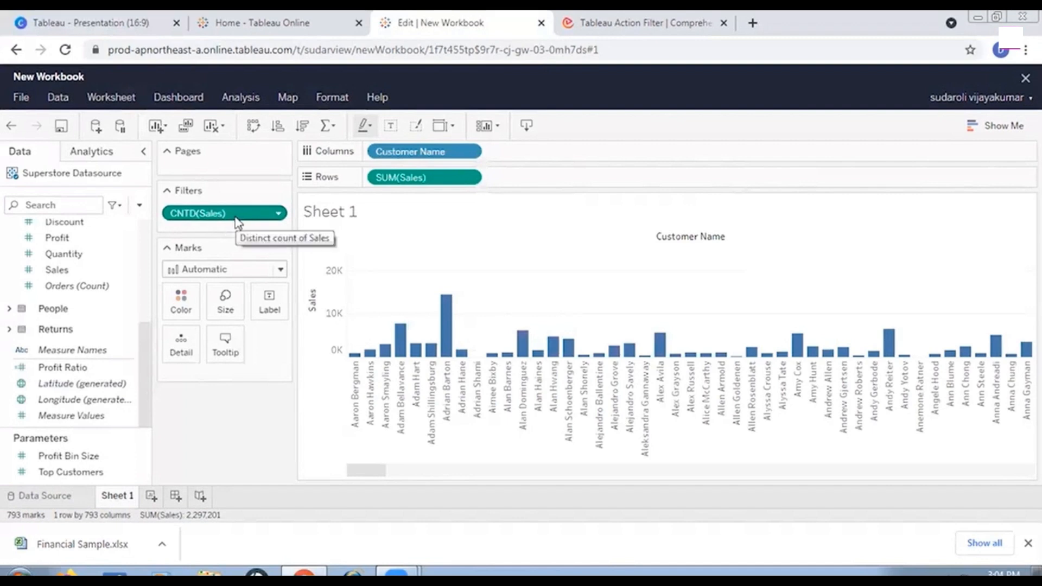
Step: Show the distinct count of Sales filter control beside the chart, check its options, and remove the filter
left_click(279, 214)
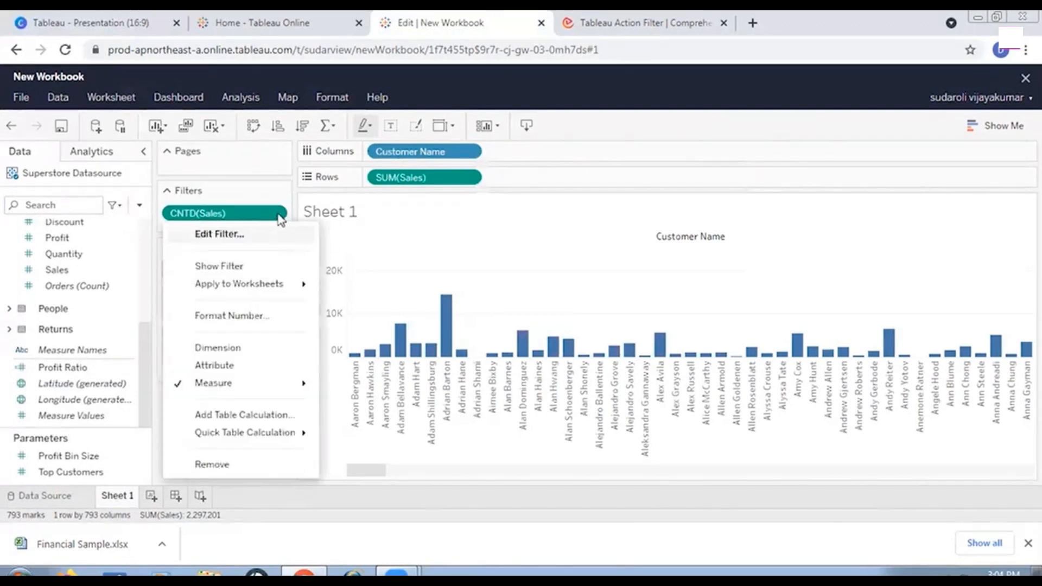
left_click(225, 269)
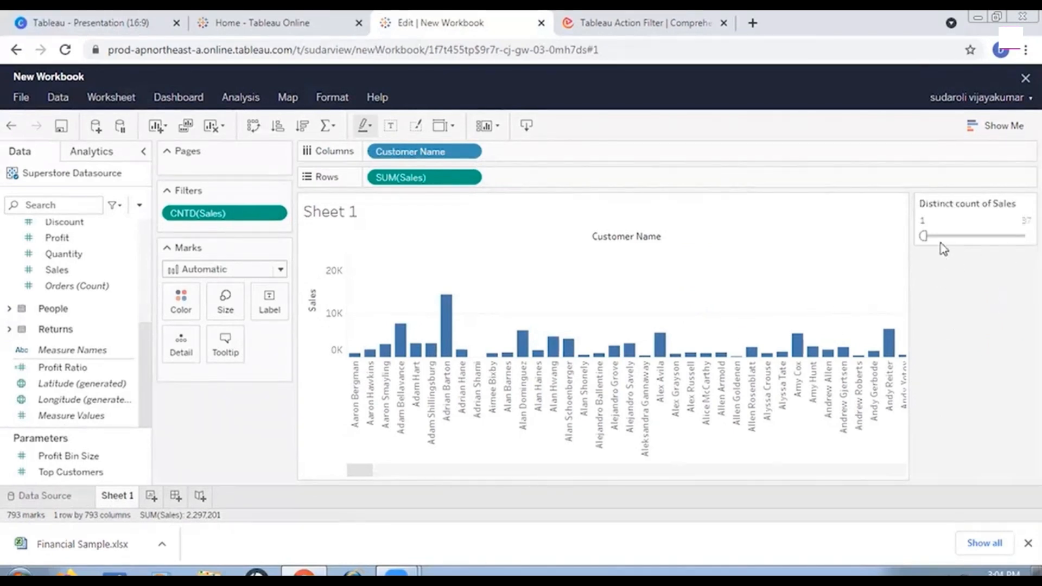
left_click(1028, 202)
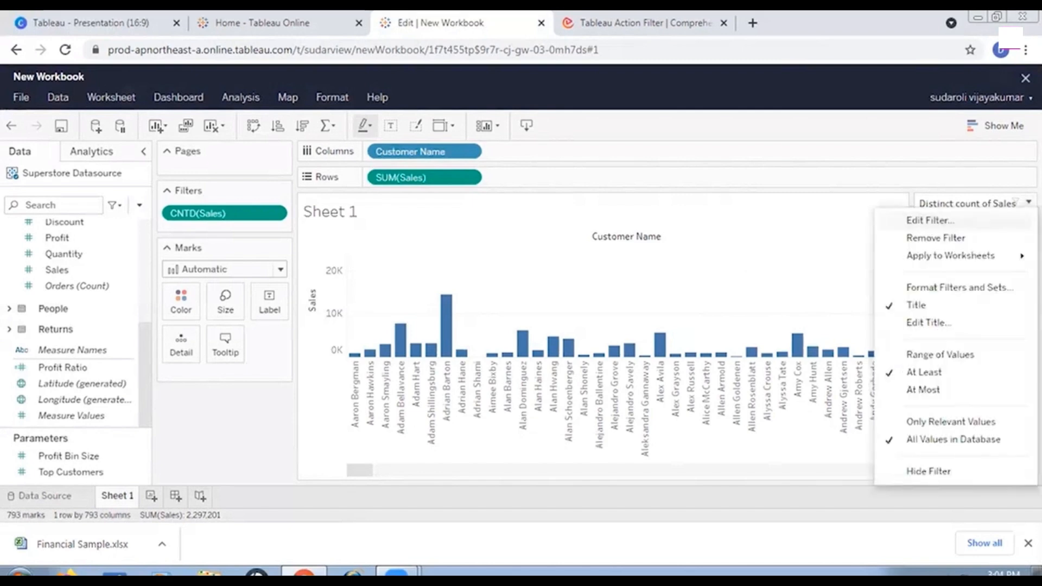
left_click(812, 224)
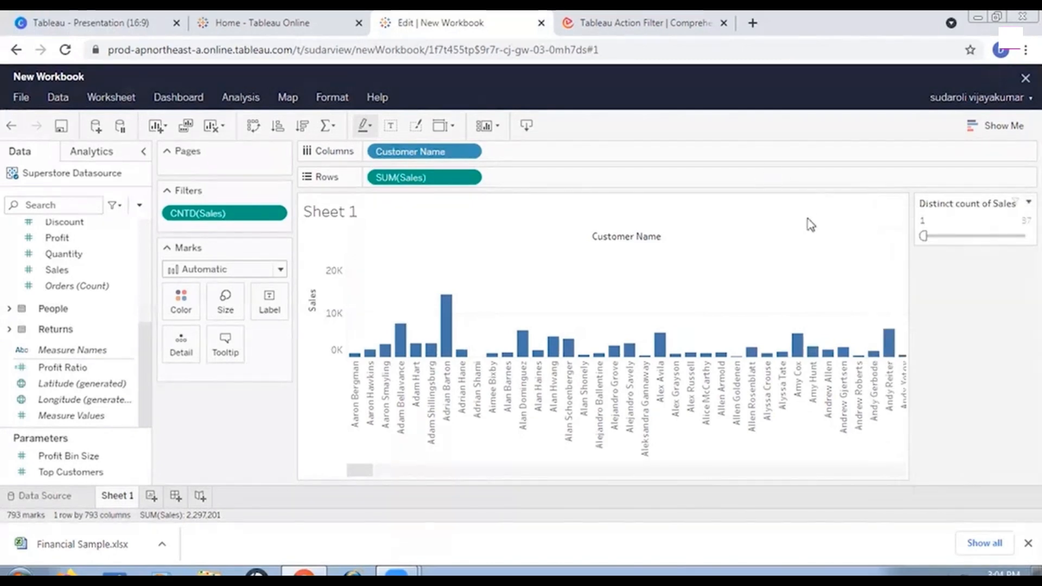
left_click(278, 214)
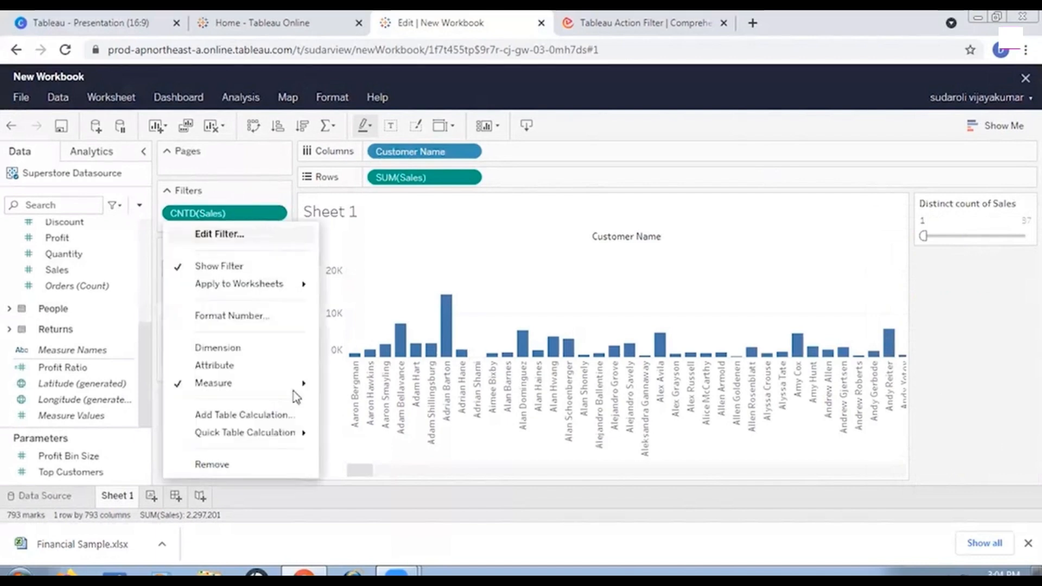
left_click(228, 463)
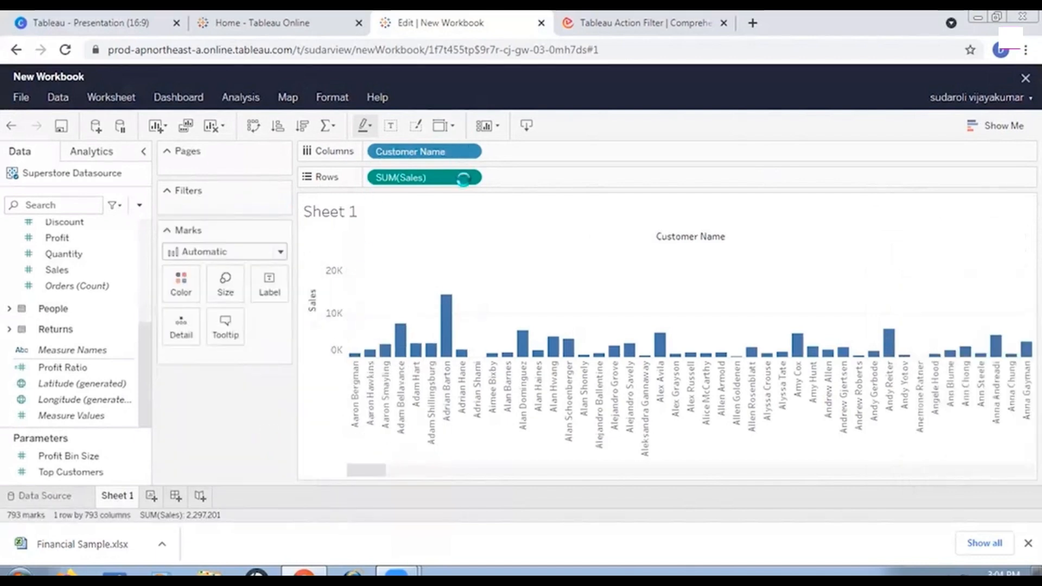
scroll(98, 353, "up", 3)
scroll(98, 333, "down", 5)
scroll(70, 367, "up", 5)
scroll(51, 396, "down", 3)
left_click_drag(54, 348, 223, 213)
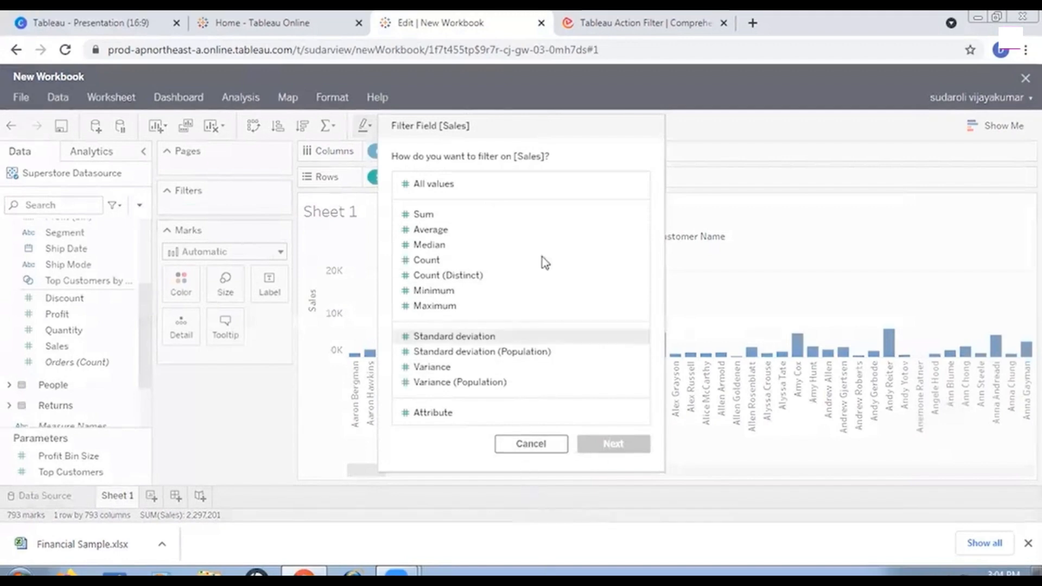
left_click(539, 444)
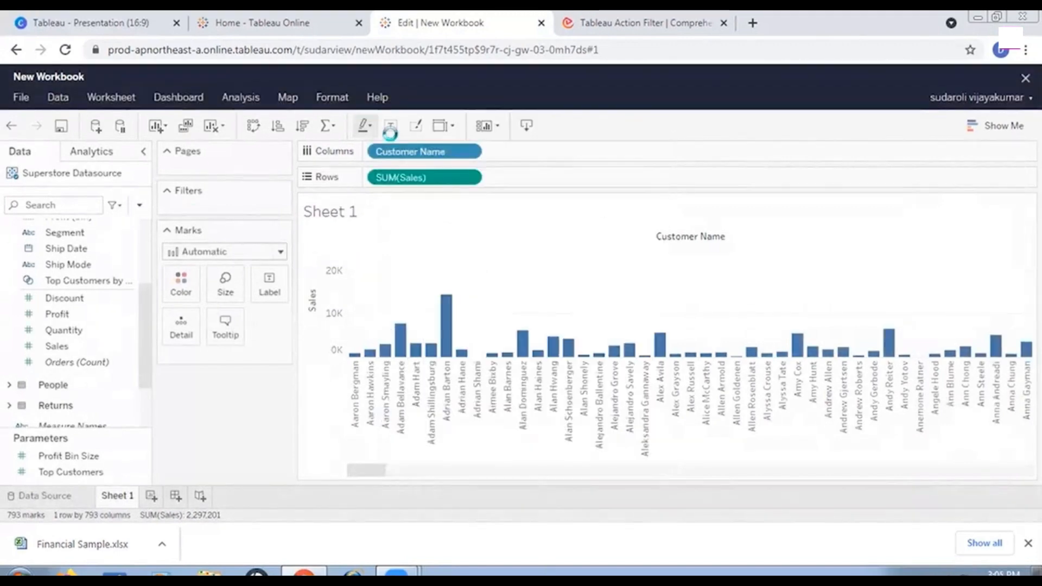
Step: Show a filter for the summed Sales in the rows and lower its maximum to 6,938
left_click(476, 179)
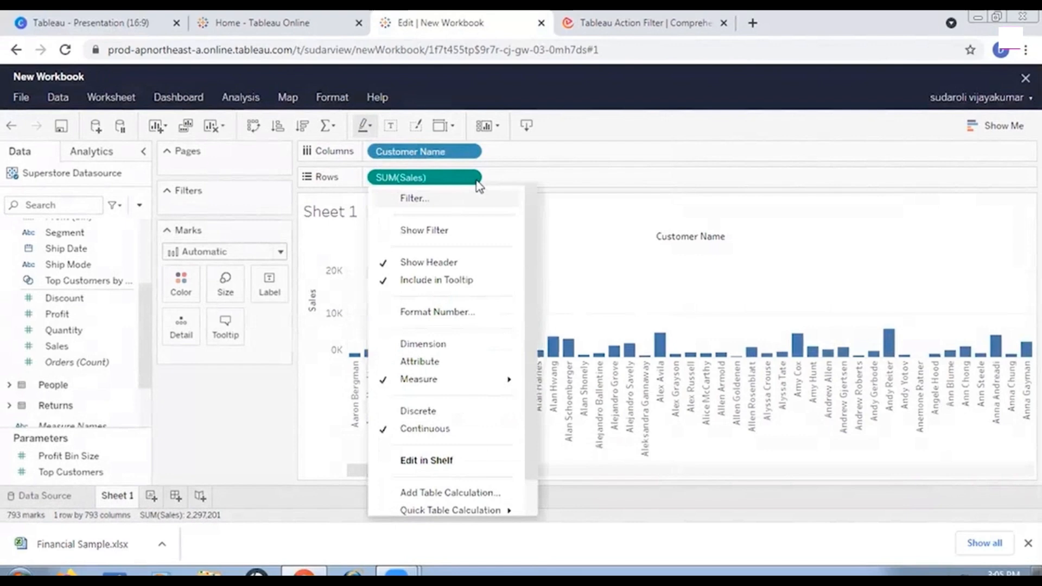
left_click(409, 233)
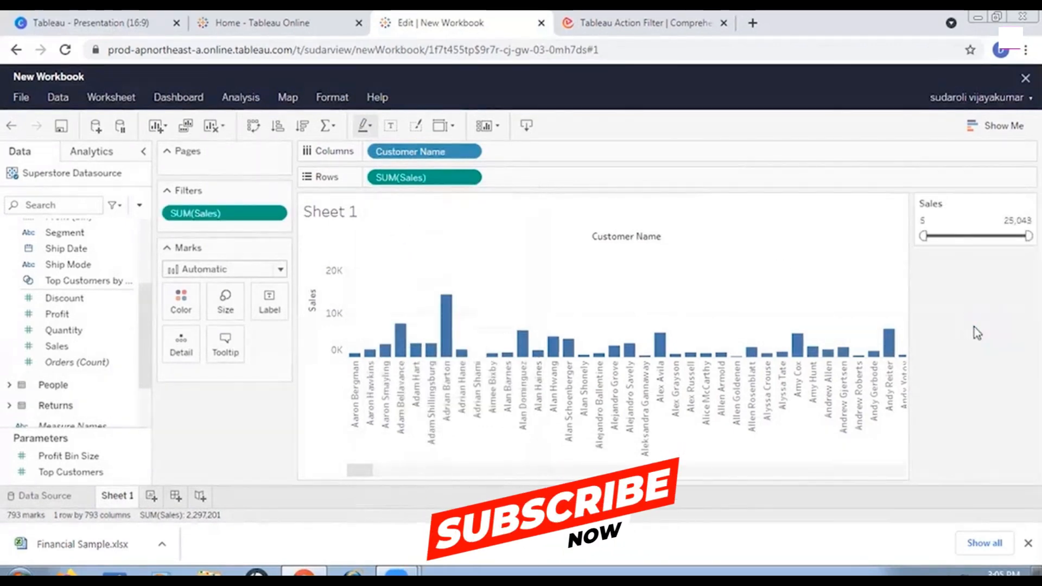
left_click_drag(1029, 236, 958, 235)
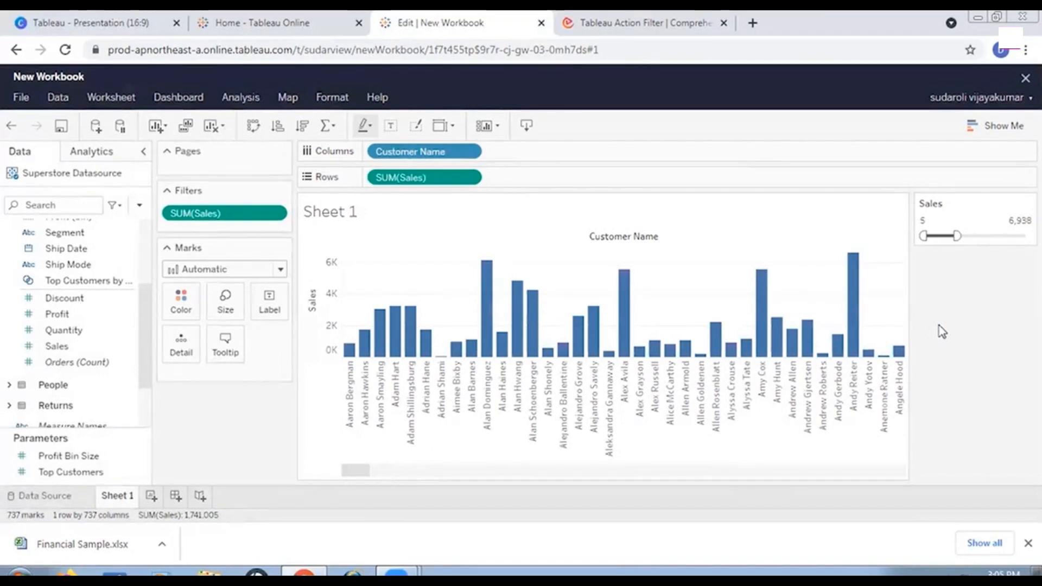
Step: Remove the summed Sales filter and try to add a filter on the product Category
left_click(279, 214)
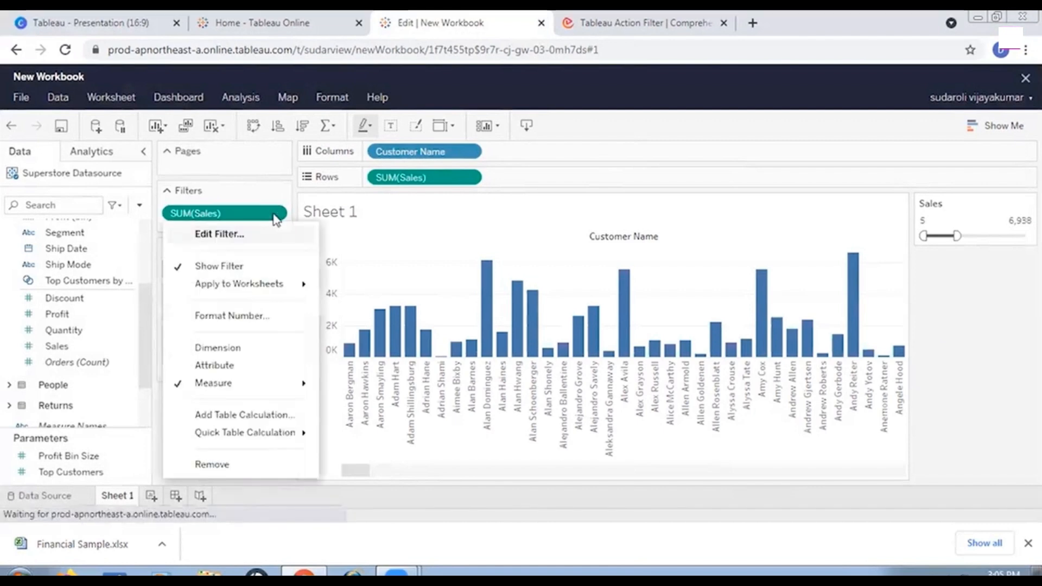
left_click(210, 469)
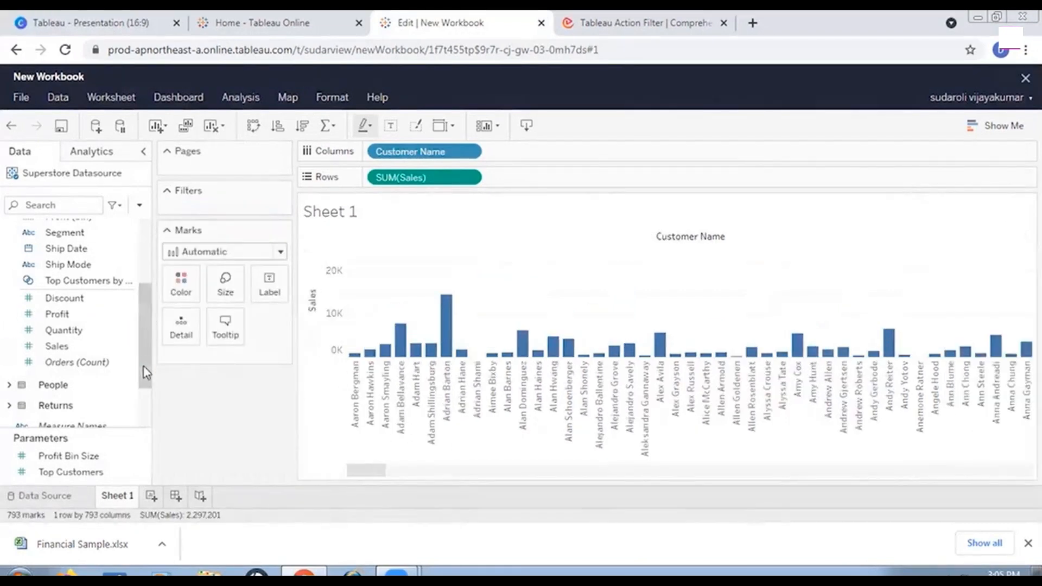
left_click_drag(141, 368, 142, 279)
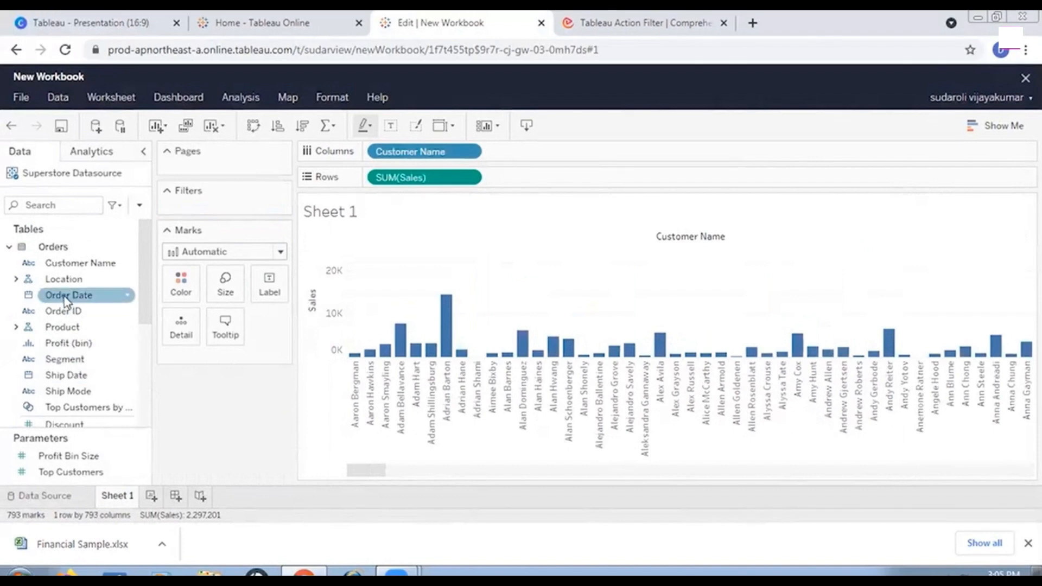
left_click_drag(98, 328, 222, 223)
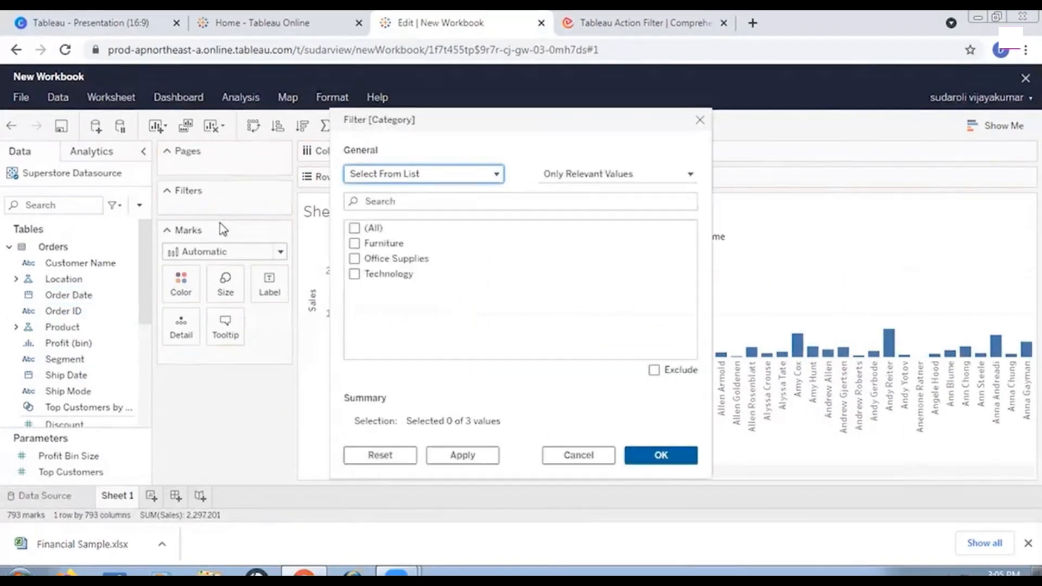
left_click(700, 120)
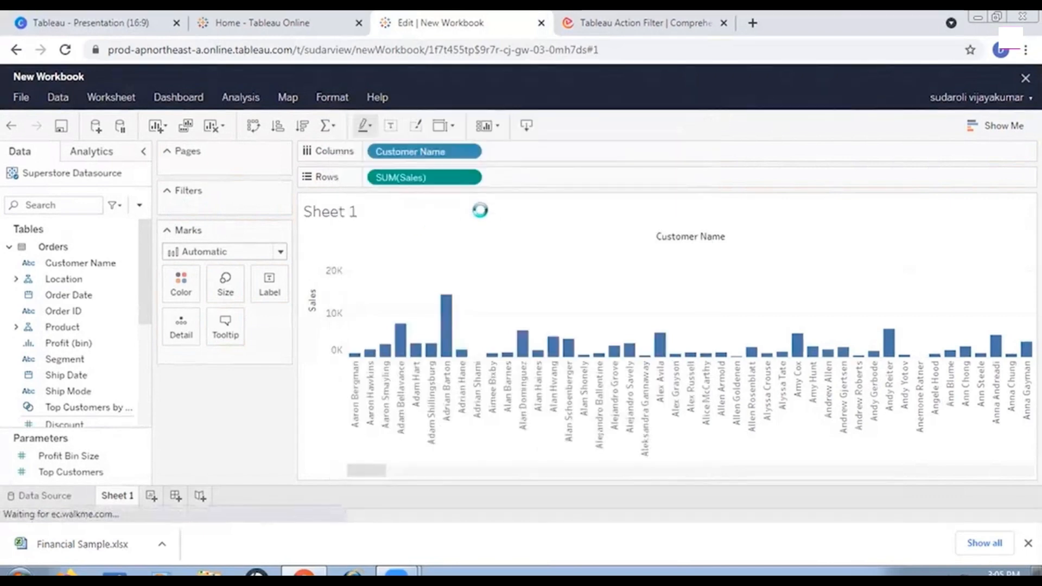
Step: Clear the sheet by removing summed Sales from the rows and Customer Name from the columns
left_click(471, 179)
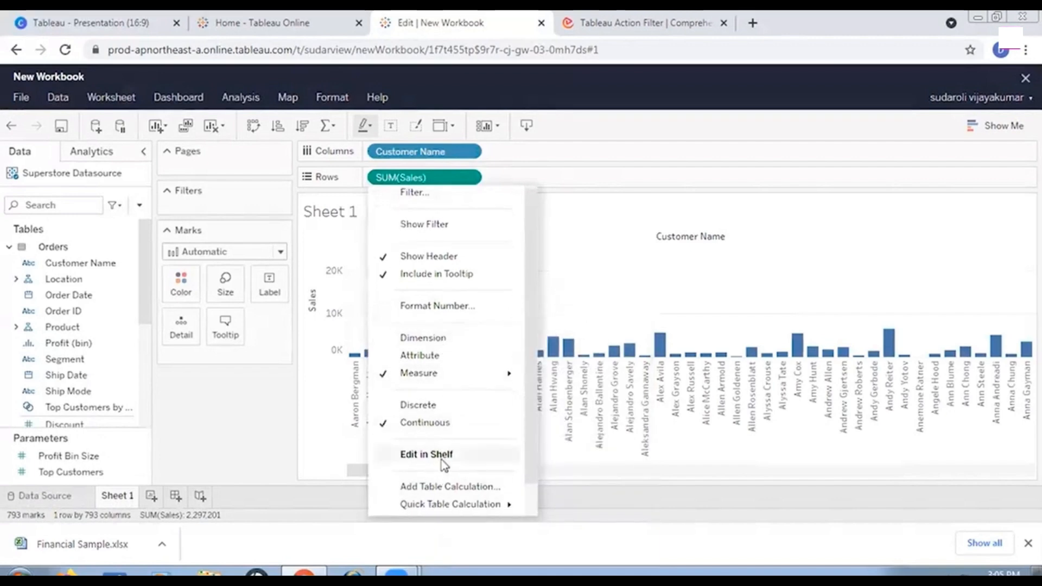
left_click(418, 502)
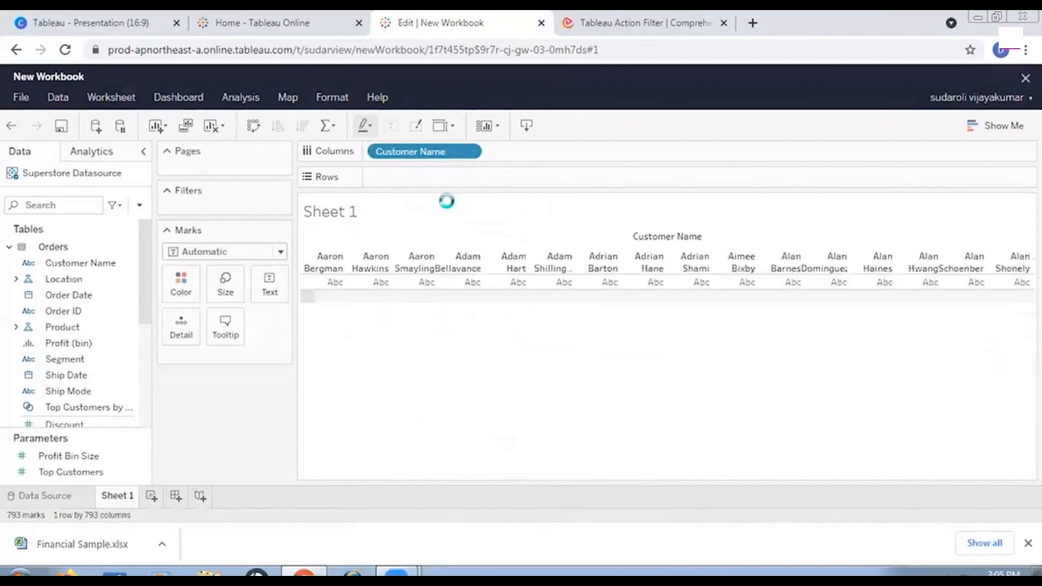
left_click(474, 150)
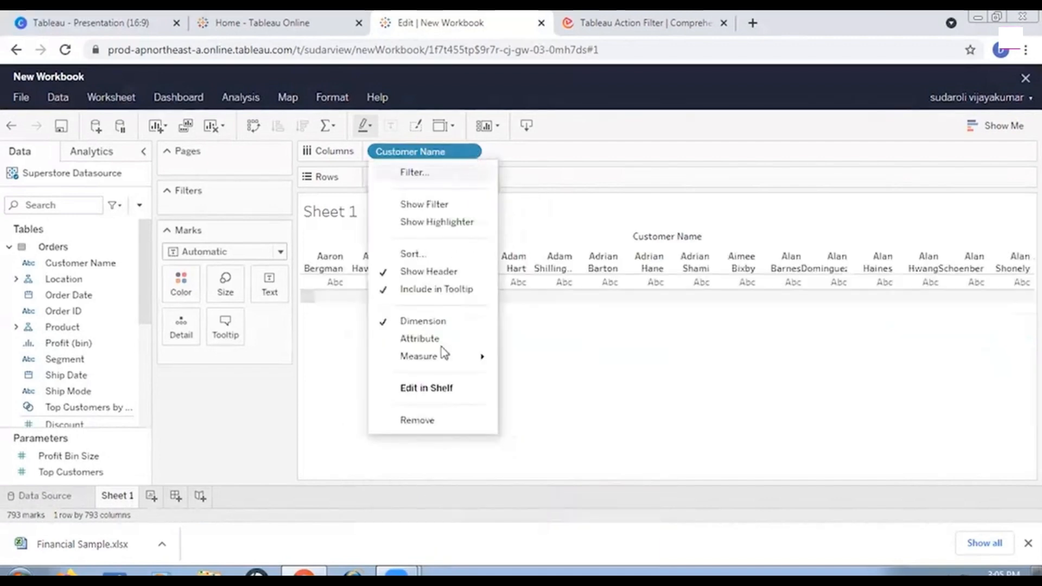
left_click(416, 421)
Step: Place the product Category in the columns and use its filter control to keep only Office Supplies
left_click_drag(62, 327, 419, 154)
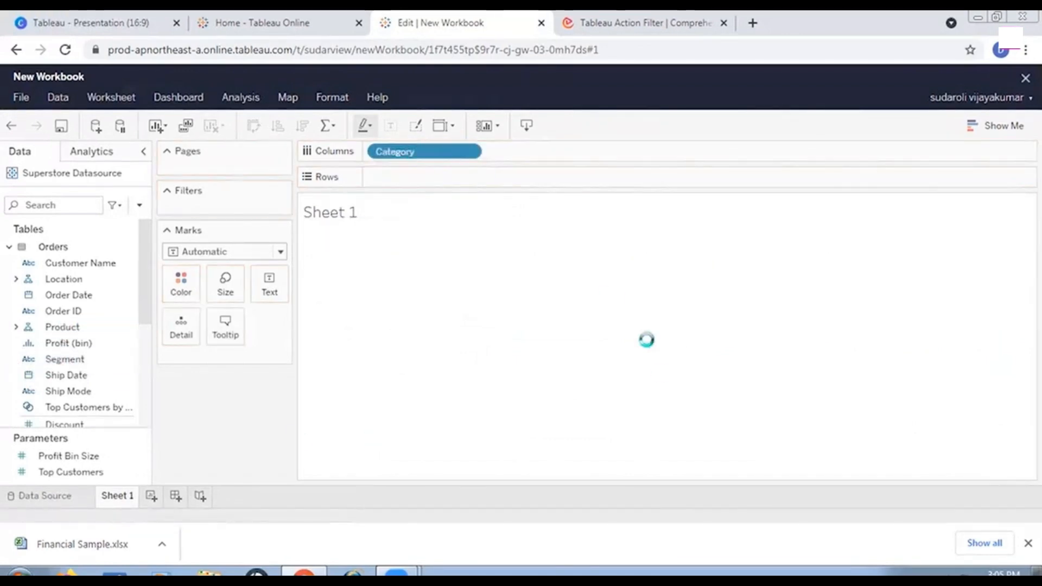
left_click(475, 153)
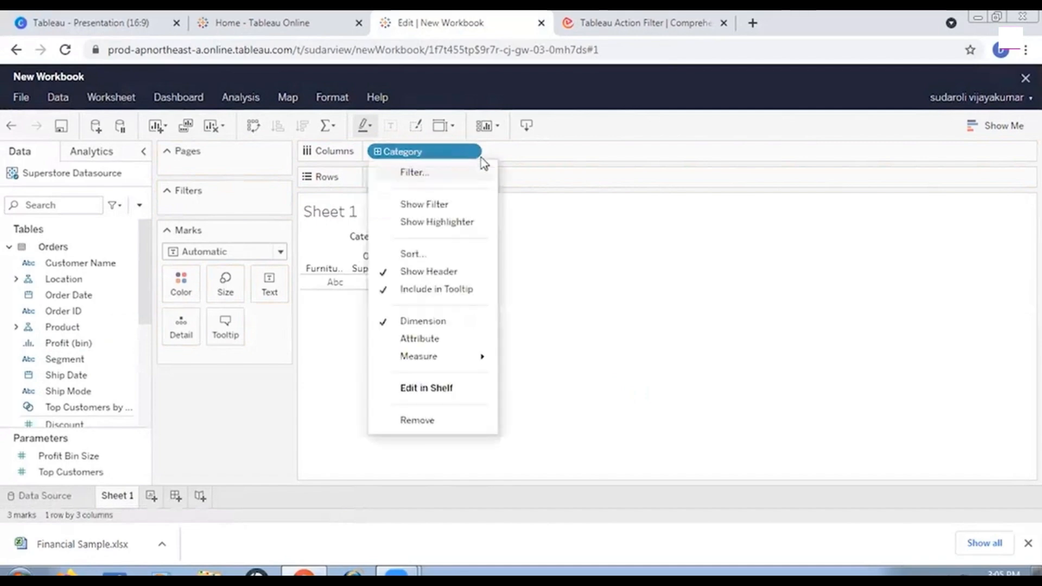
left_click(445, 205)
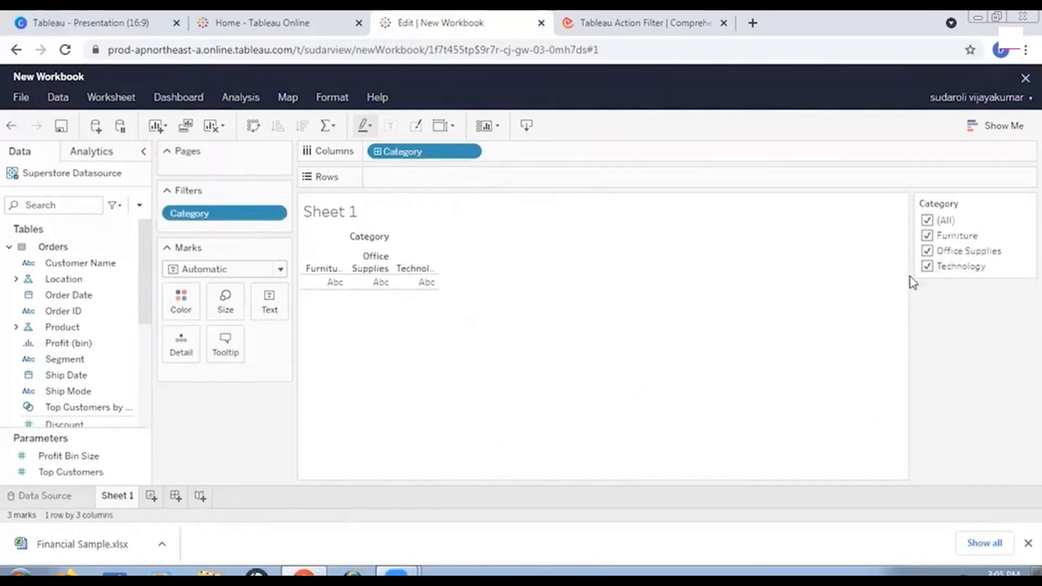
left_click(927, 237)
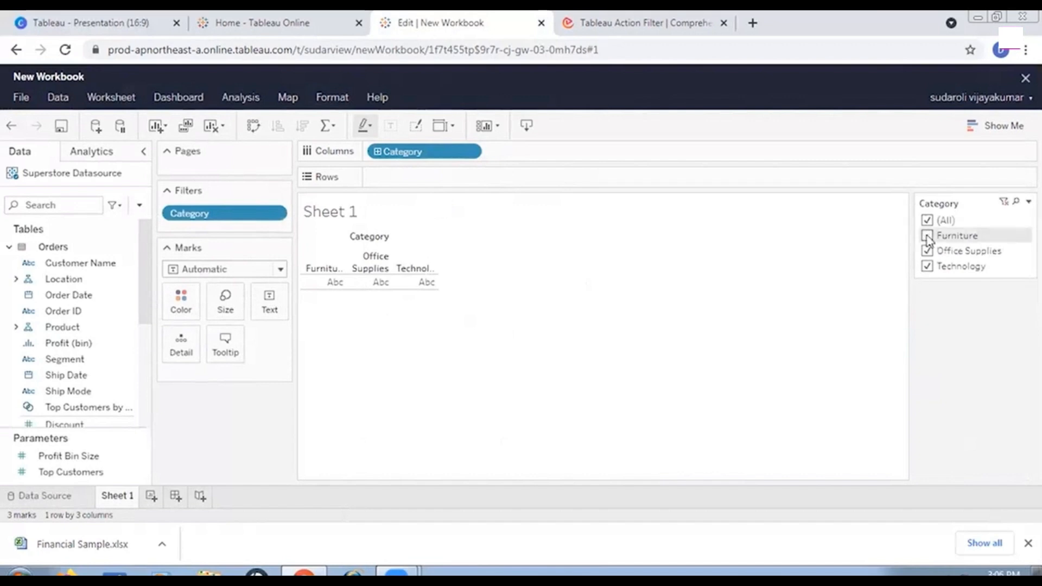
left_click(927, 266)
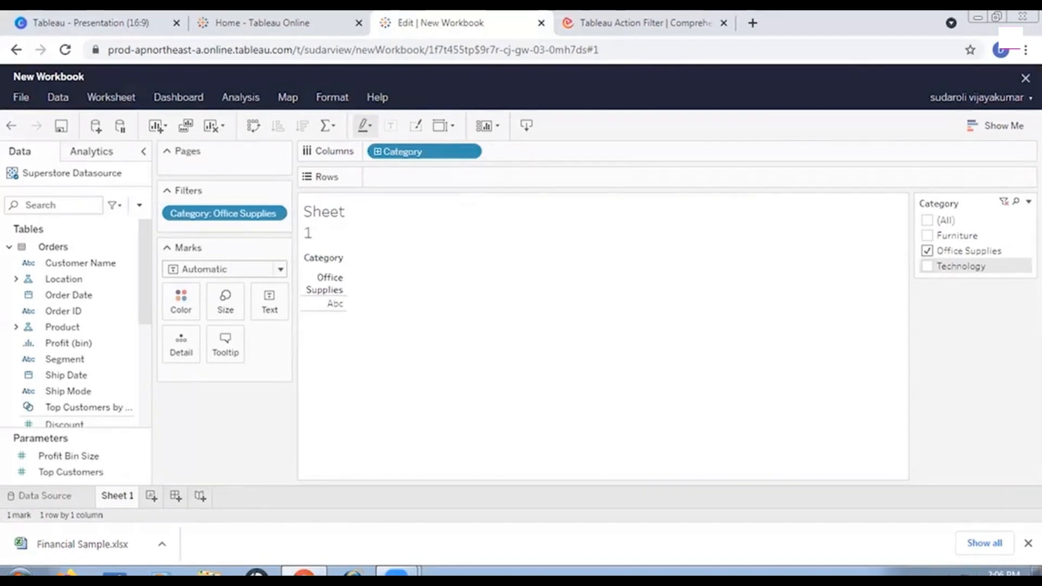
Step: Check the Category filter's display options, view the Types of Filters slide in the Canva presentation, and return to the Tableau workbook
left_click(1029, 202)
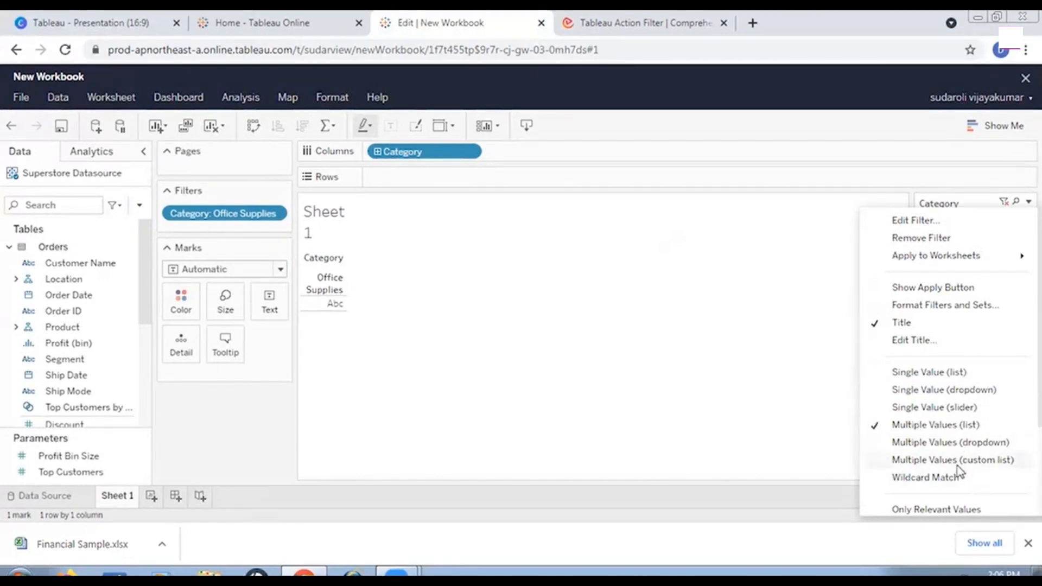
left_click(716, 405)
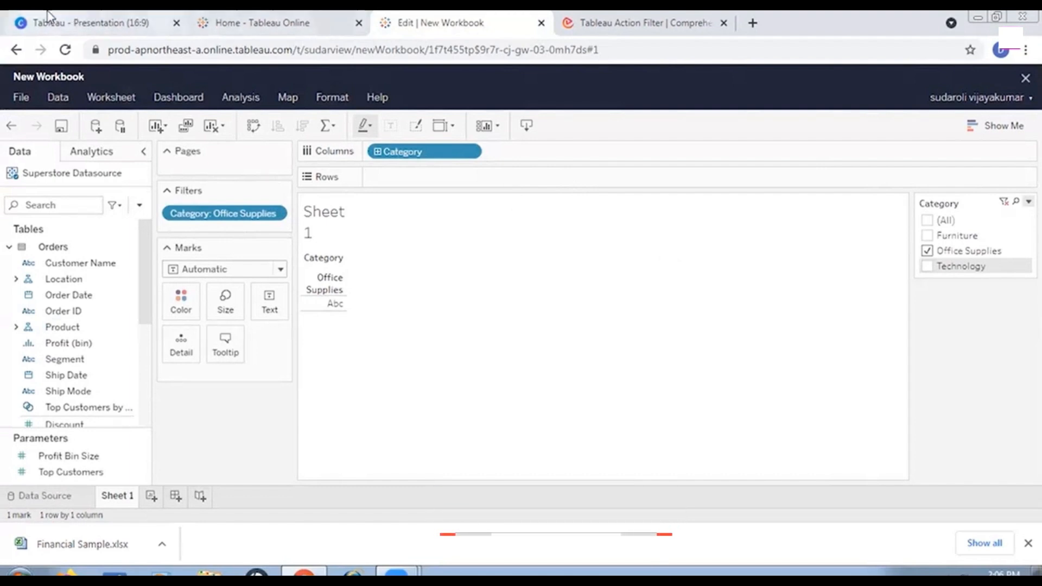
left_click(87, 22)
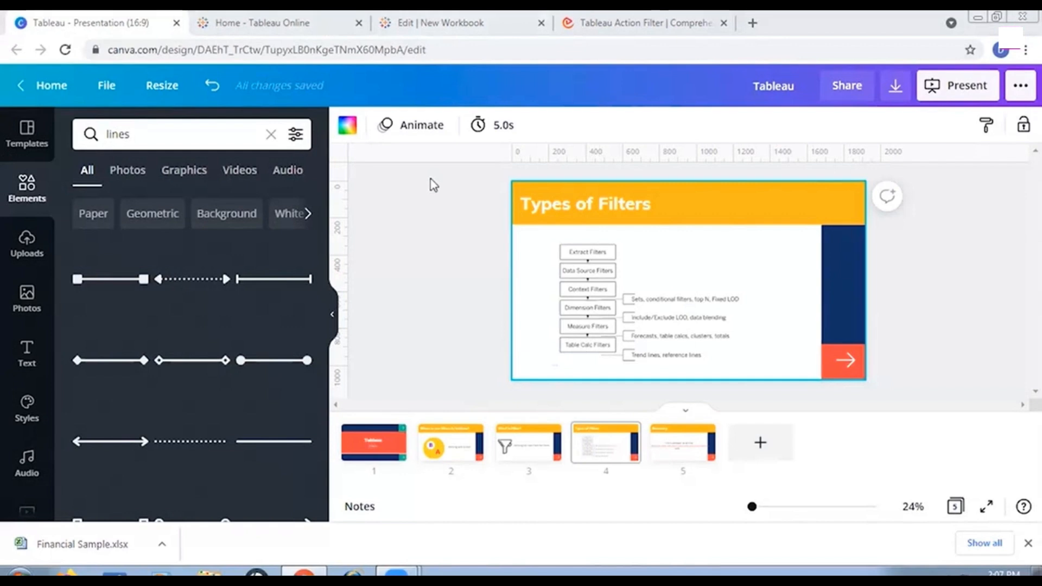
left_click(399, 22)
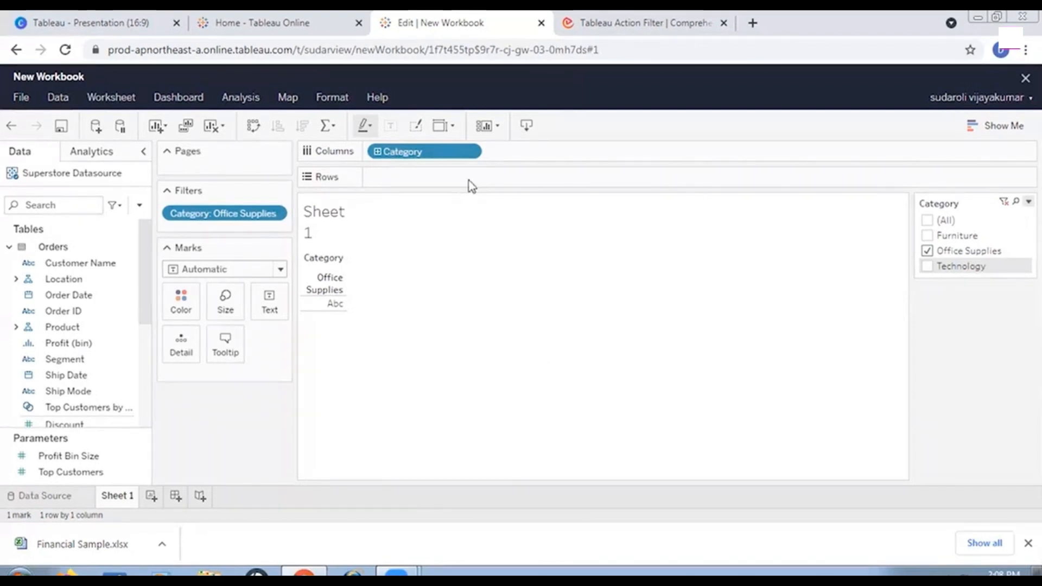
Step: Replace Category in the columns with summed Sales
left_click(474, 154)
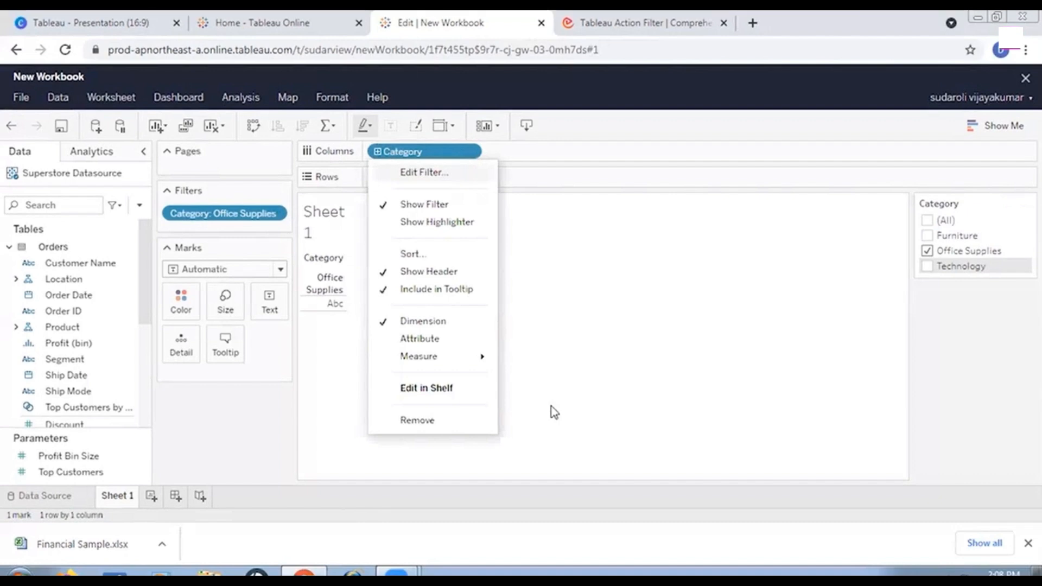
left_click(441, 420)
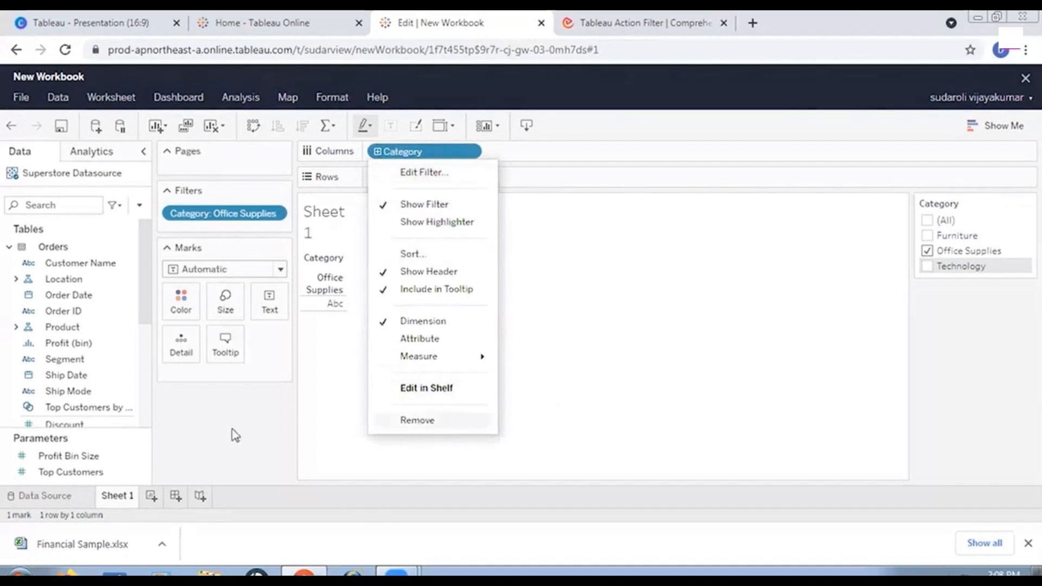
left_click(80, 393)
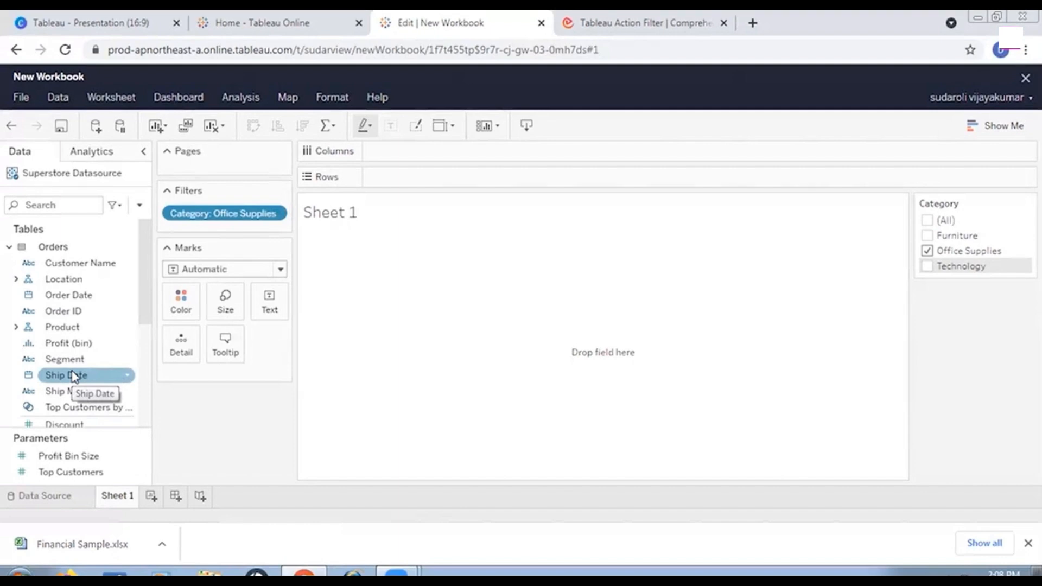
scroll(76, 369, "down", 3)
left_click_drag(66, 324, 402, 152)
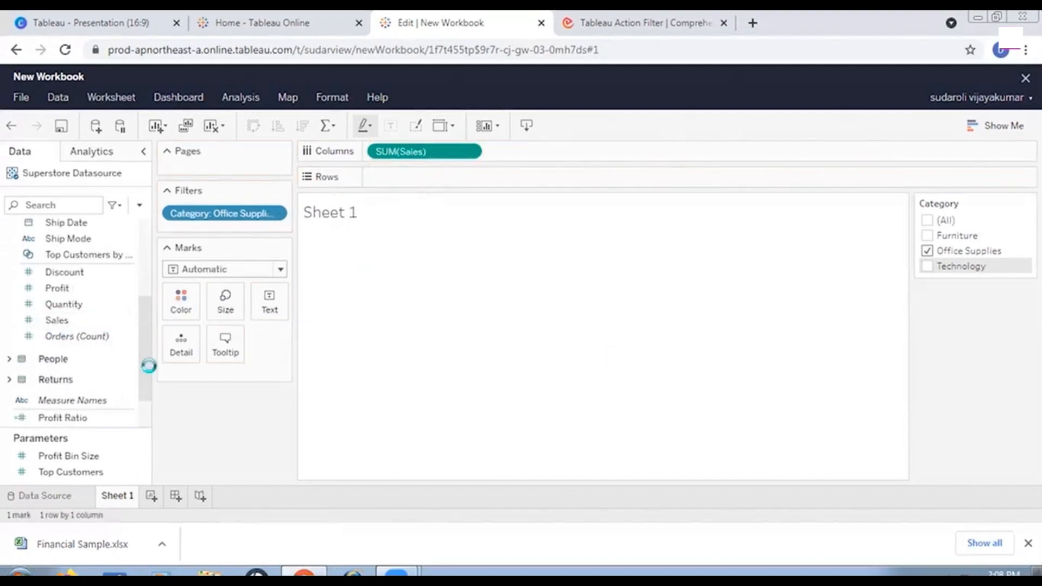
Step: Break summed Sales down by Sub-Category by adding product Category to the rows, expanding it and removing the Category level
scroll(95, 342, "up", 2)
scroll(99, 330, "up", 1)
left_click_drag(68, 326, 418, 180)
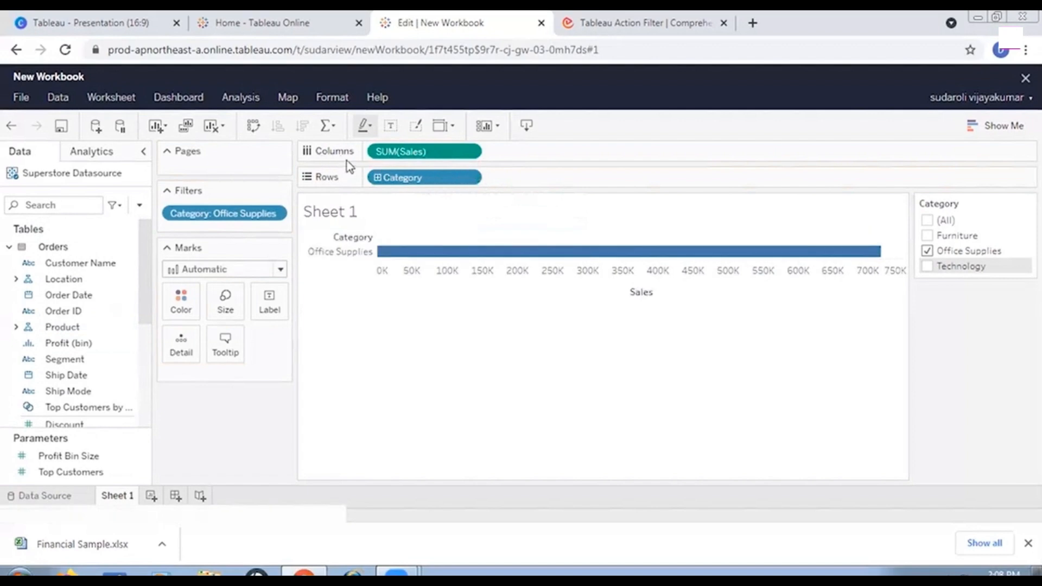
left_click(378, 178)
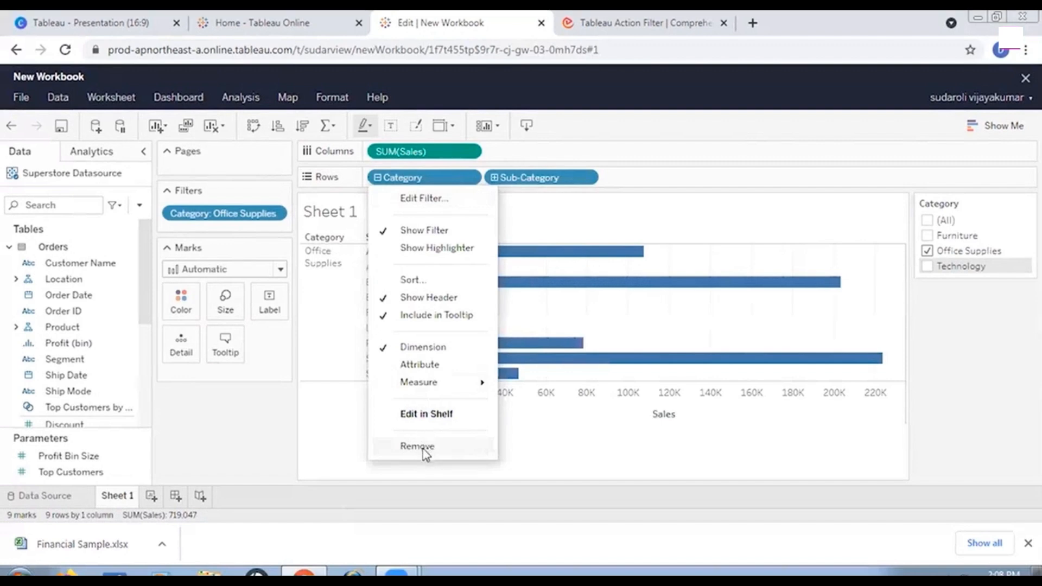
left_click(427, 448)
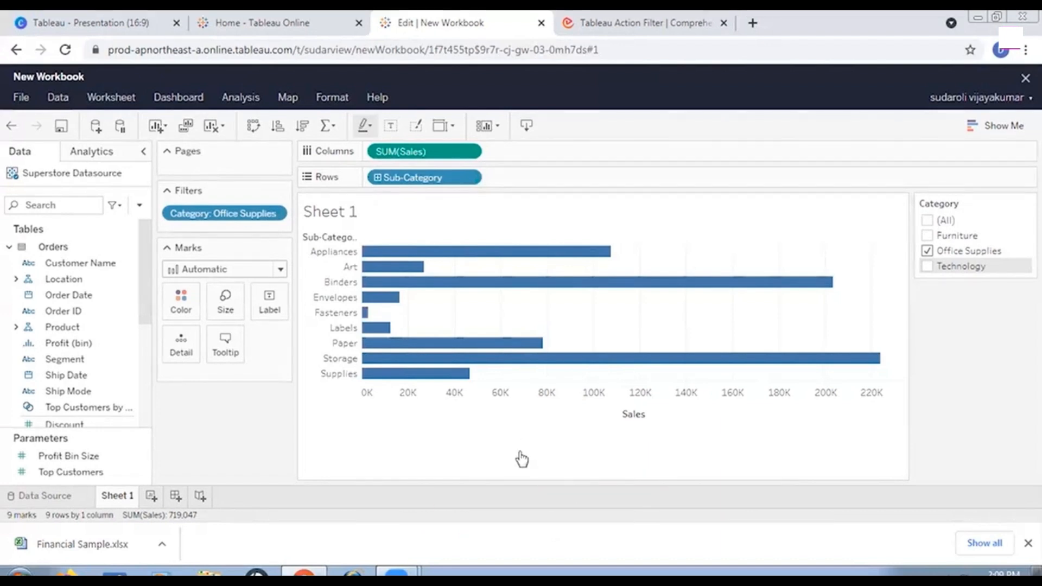
Step: Add a Sub-Category filter using a custom value list with the search text "top 10", including all values when empty
left_click(475, 179)
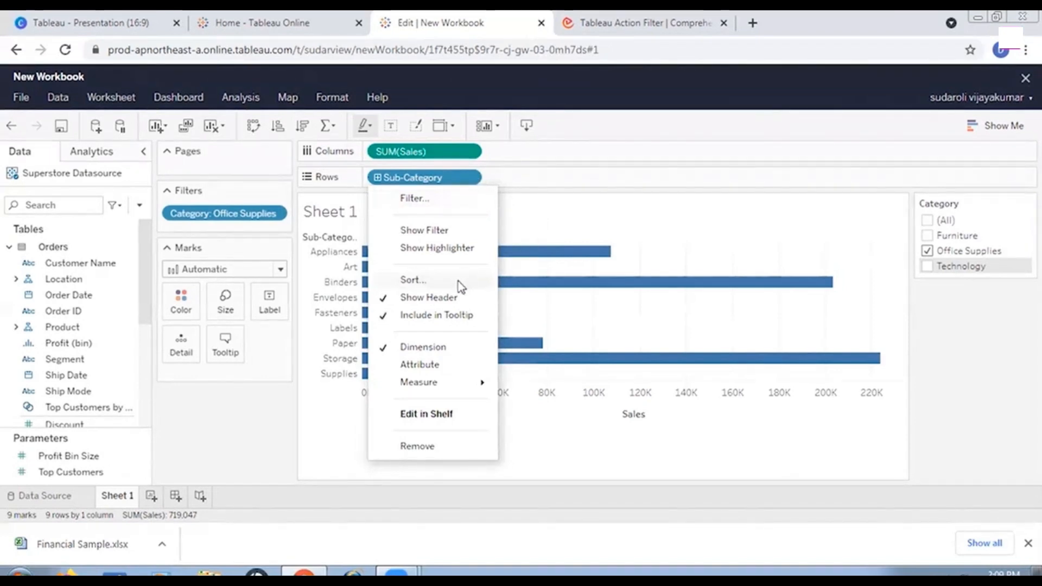
left_click(440, 200)
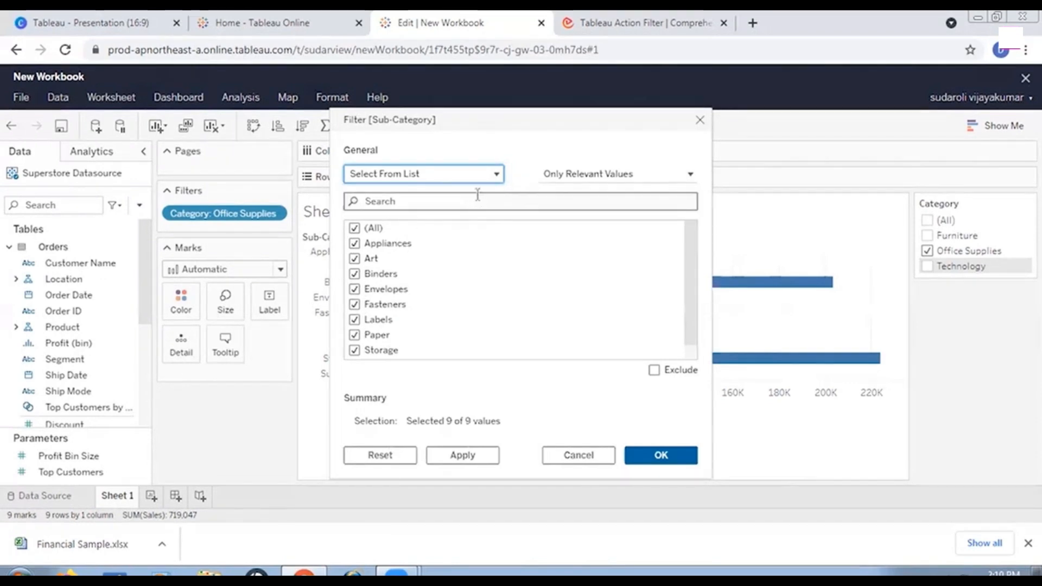
left_click(495, 175)
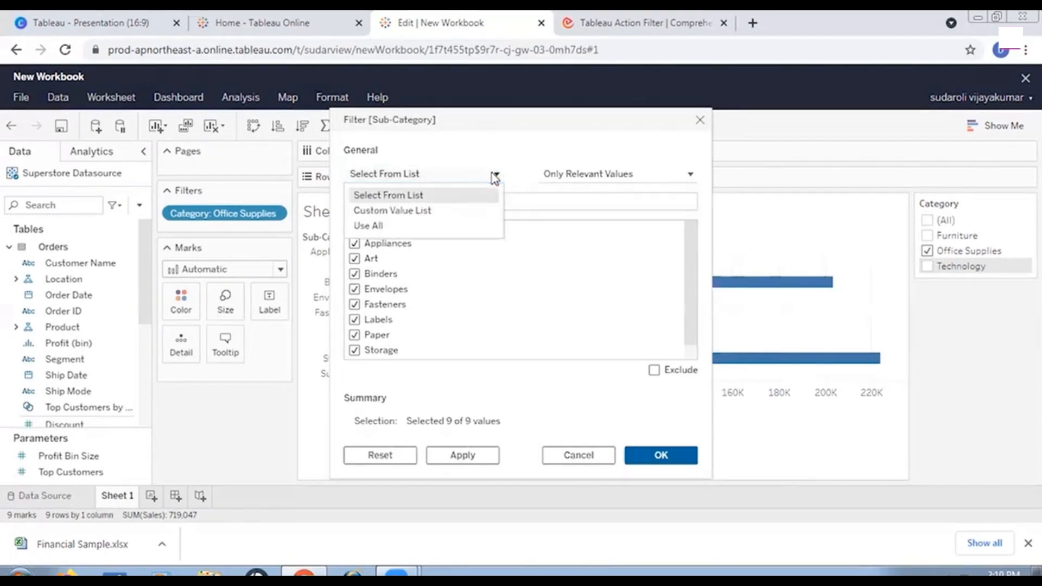
left_click(442, 210)
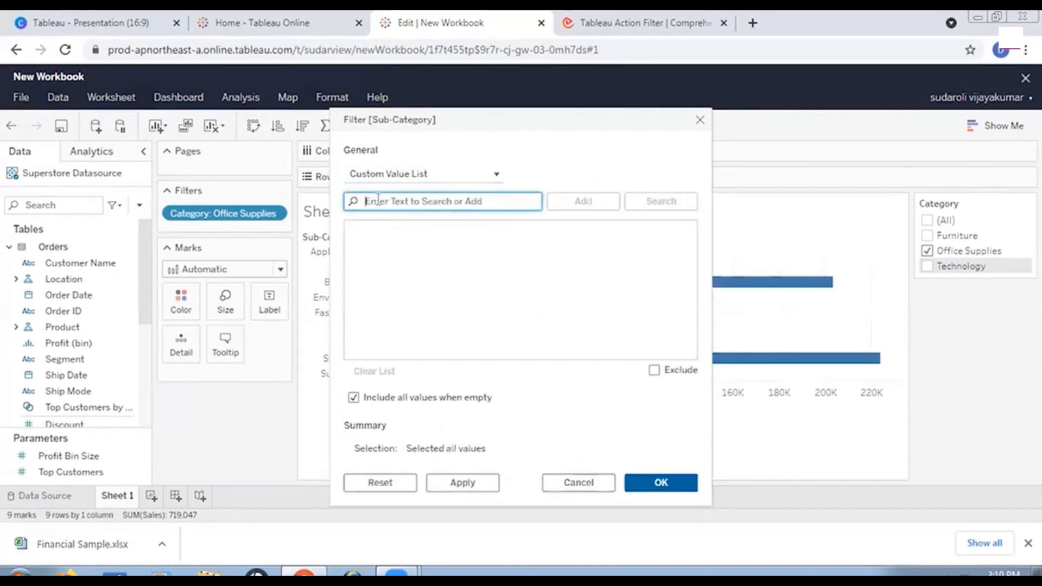
type("top 10")
left_click(458, 483)
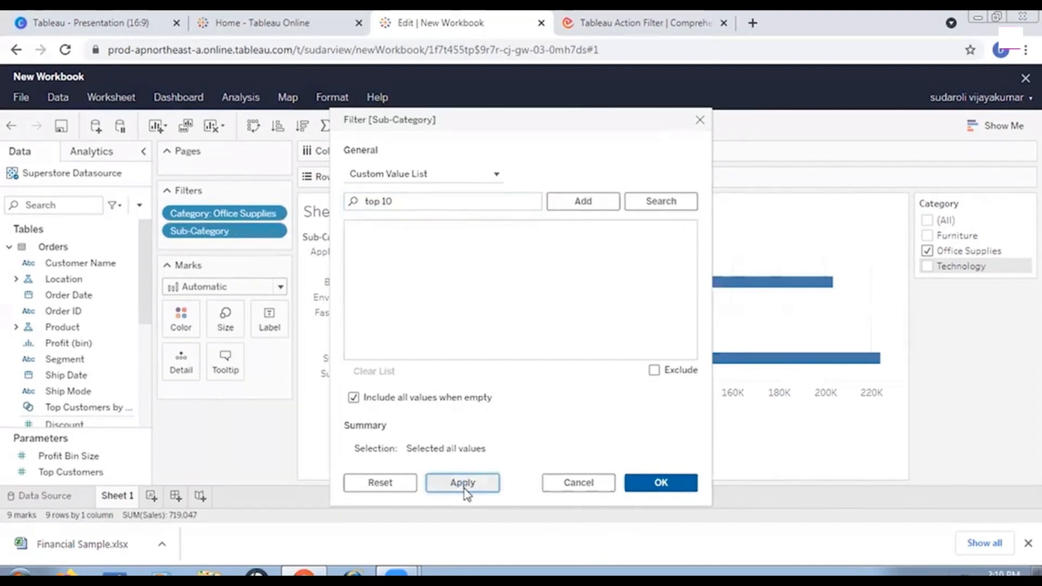
left_click(662, 483)
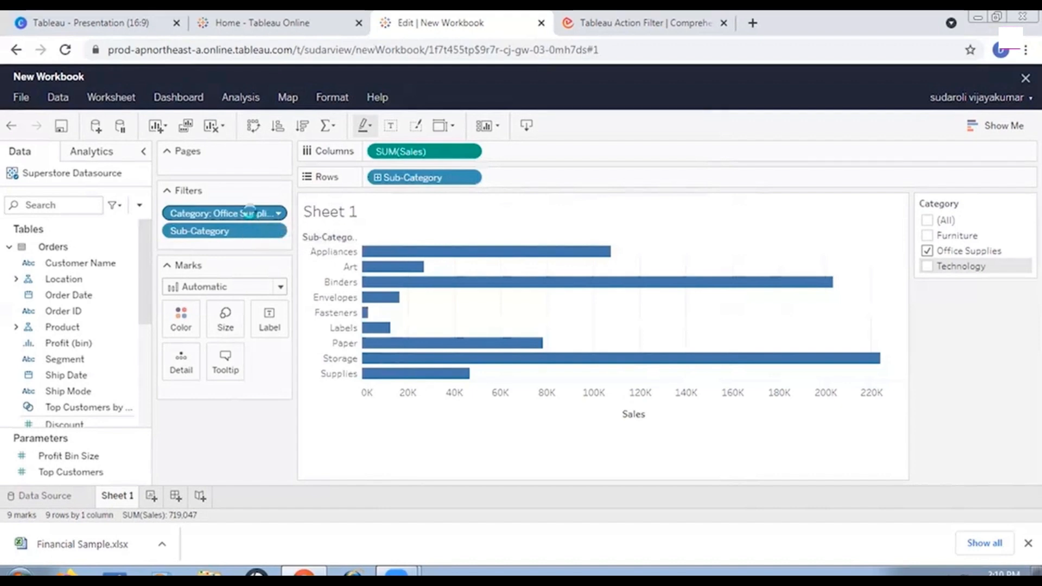
Step: Edit the Category filter to exclude Office Supplies and keep Furniture and Technology
double_click(252, 215)
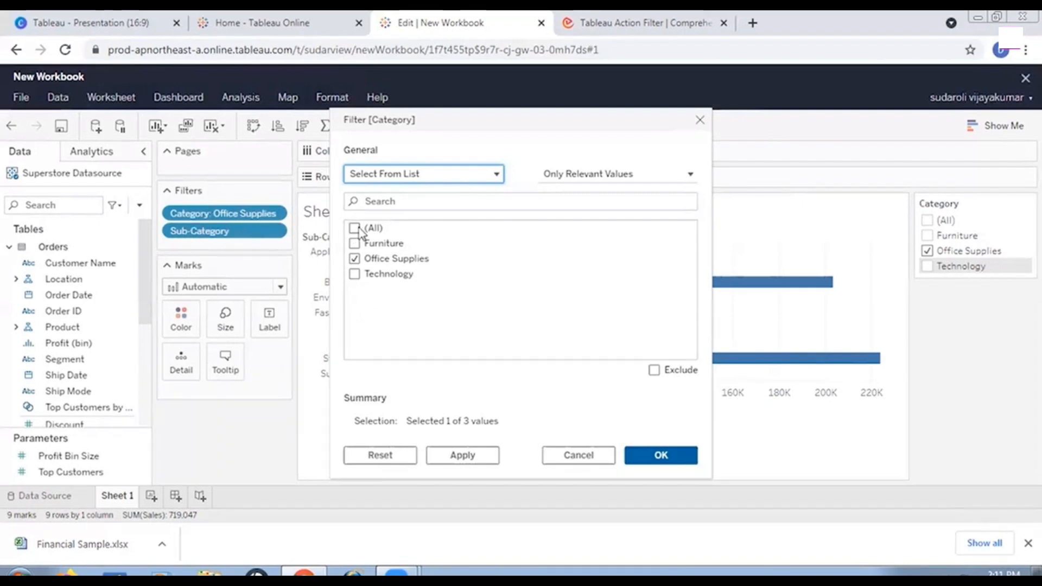
left_click(355, 259)
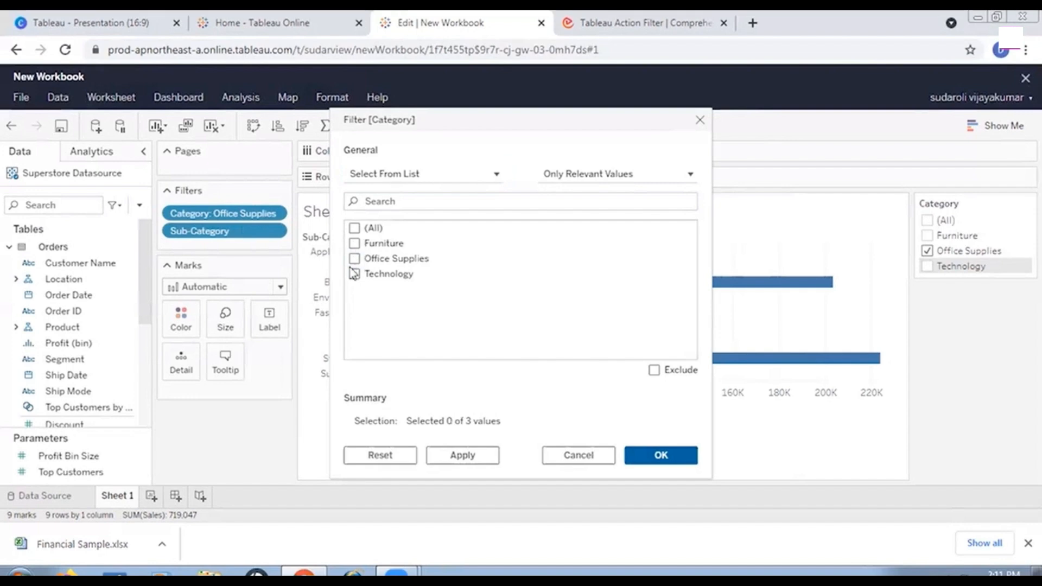
left_click(354, 244)
left_click(354, 274)
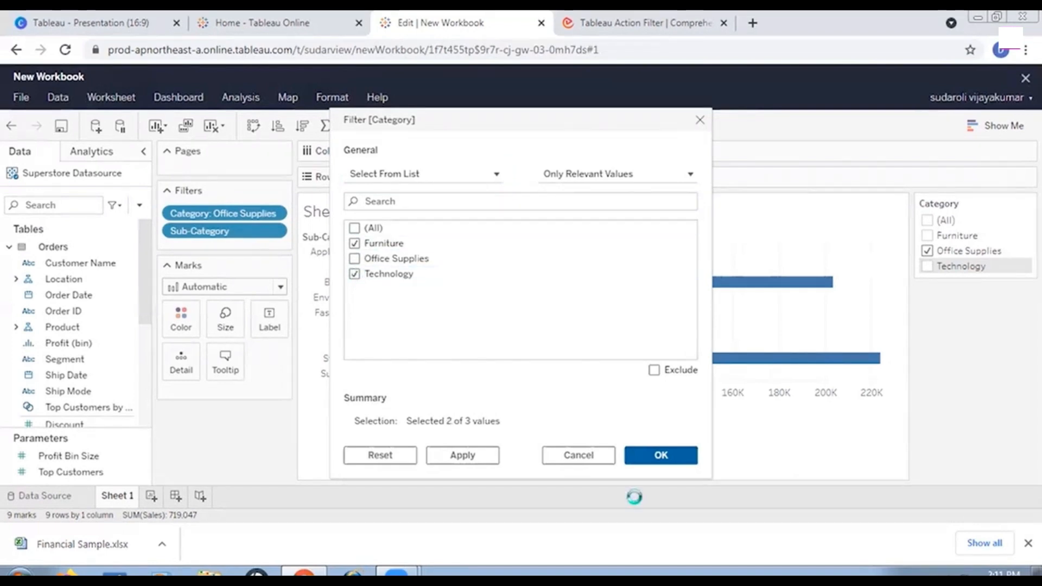
left_click(464, 458)
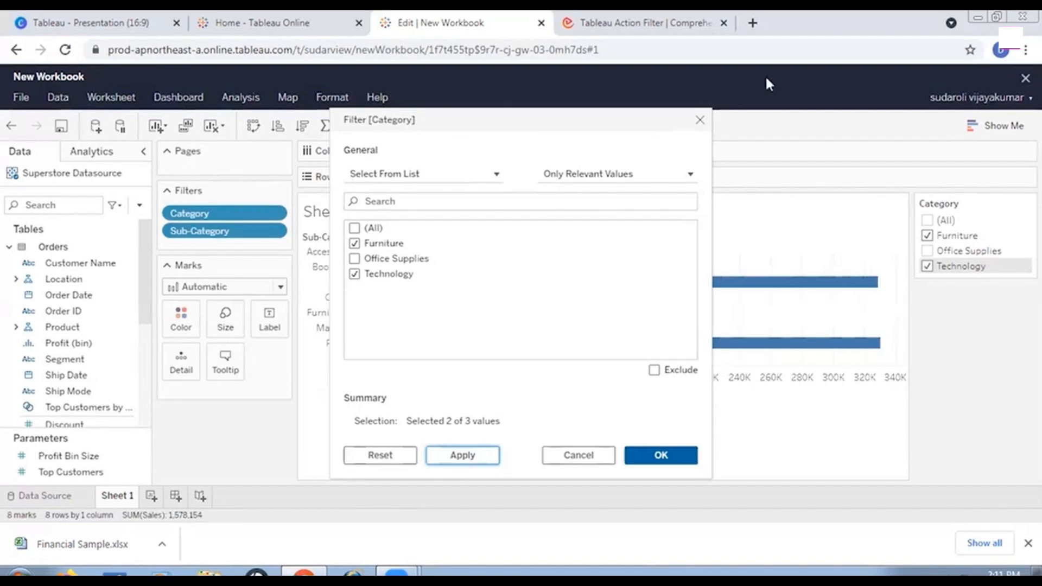
left_click(651, 457)
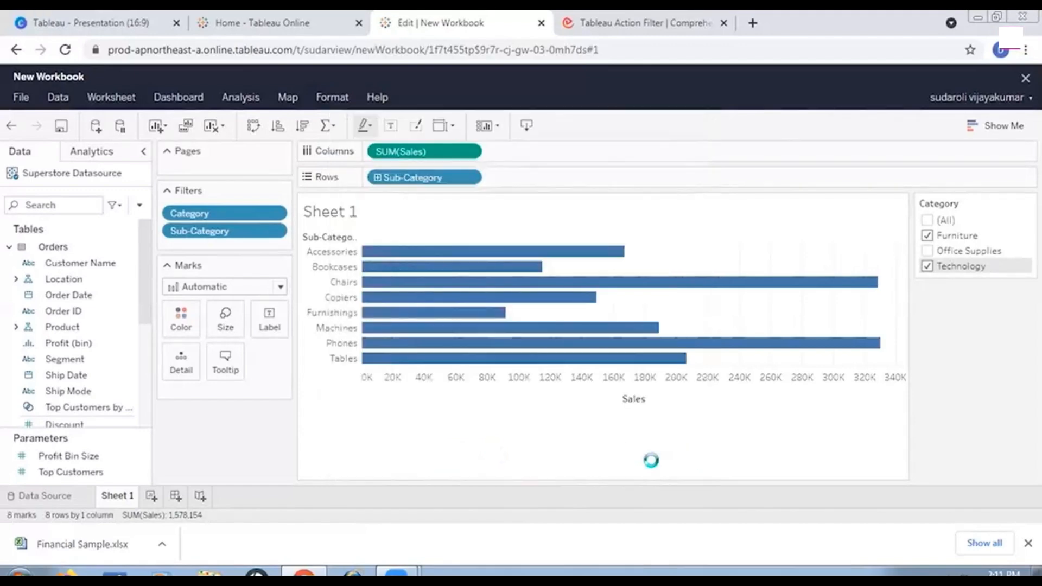